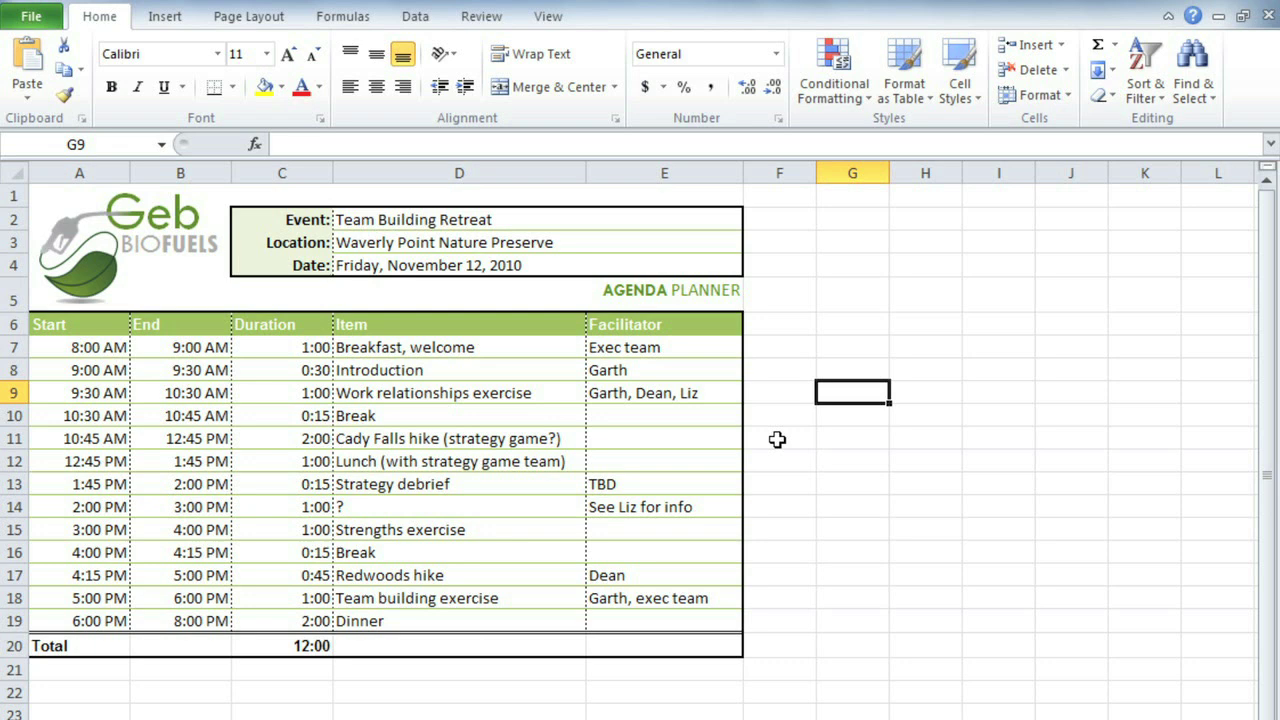
# - Turn on change tracking while editing, with all changes highlighted on screen, and let the workbook be saved
pyautogui.click(481, 17)
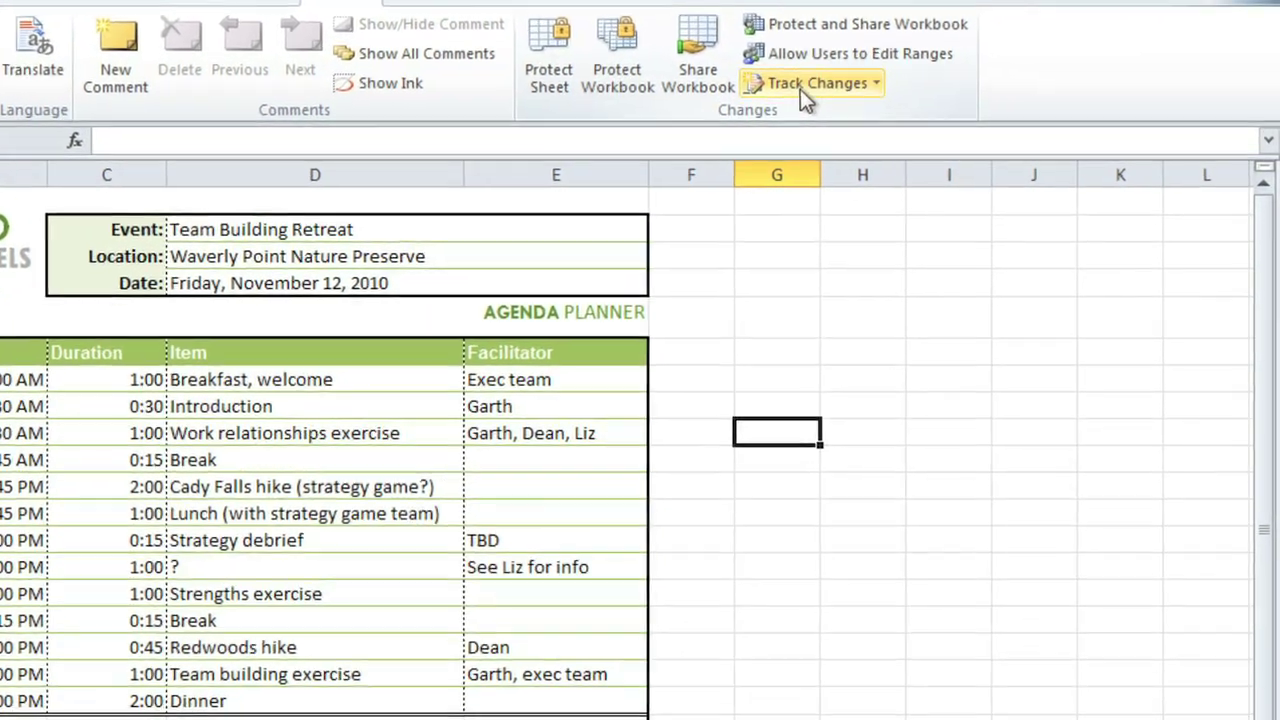
pyautogui.click(800, 89)
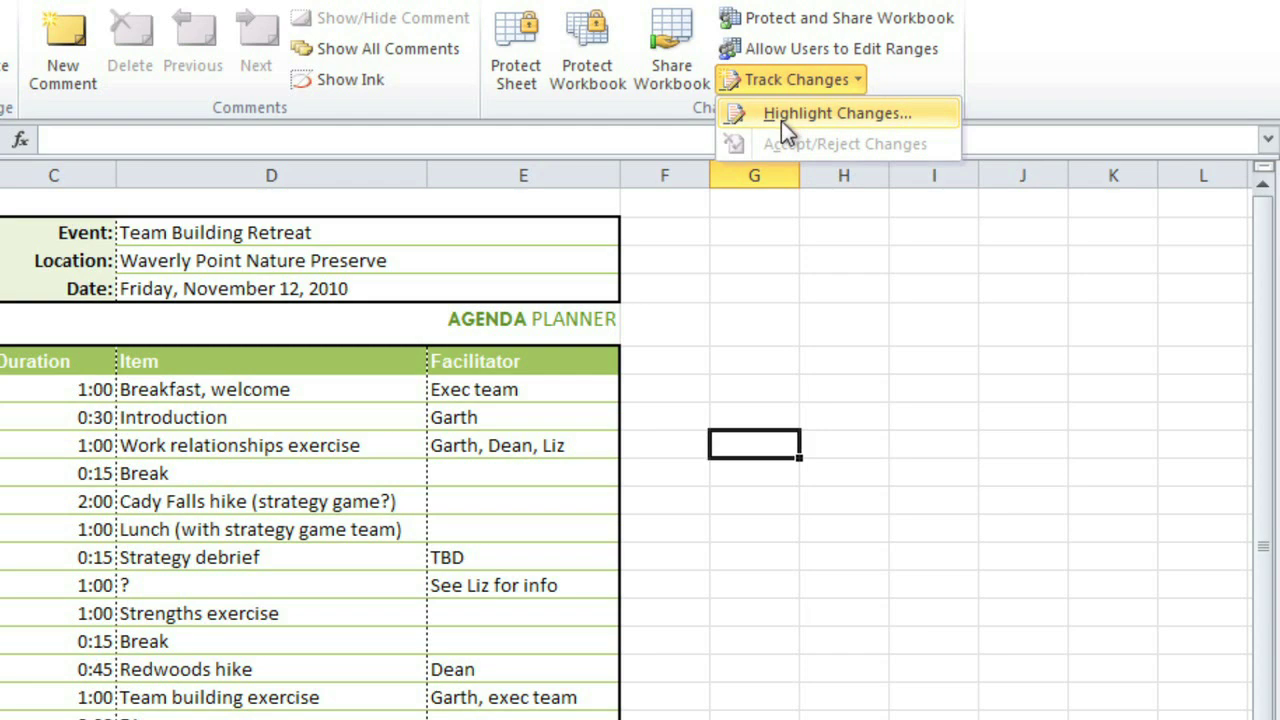
pyautogui.click(785, 120)
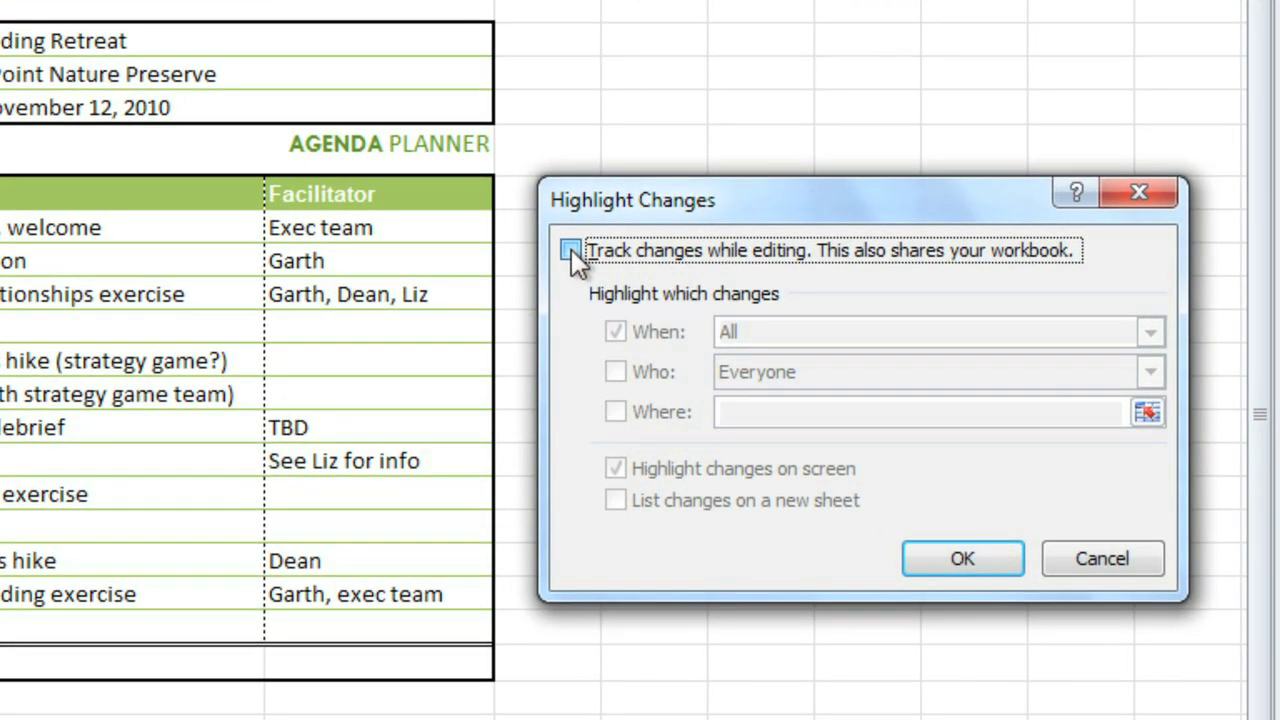
pyautogui.click(578, 260)
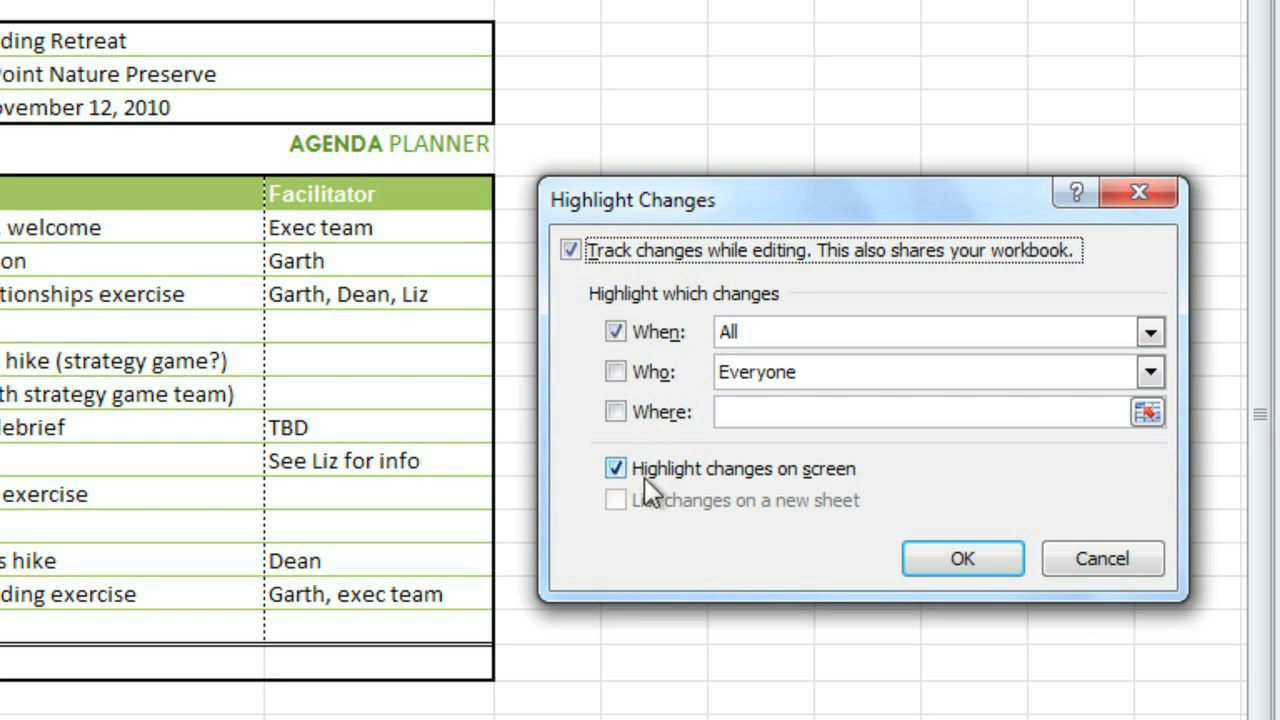
pyautogui.click(923, 559)
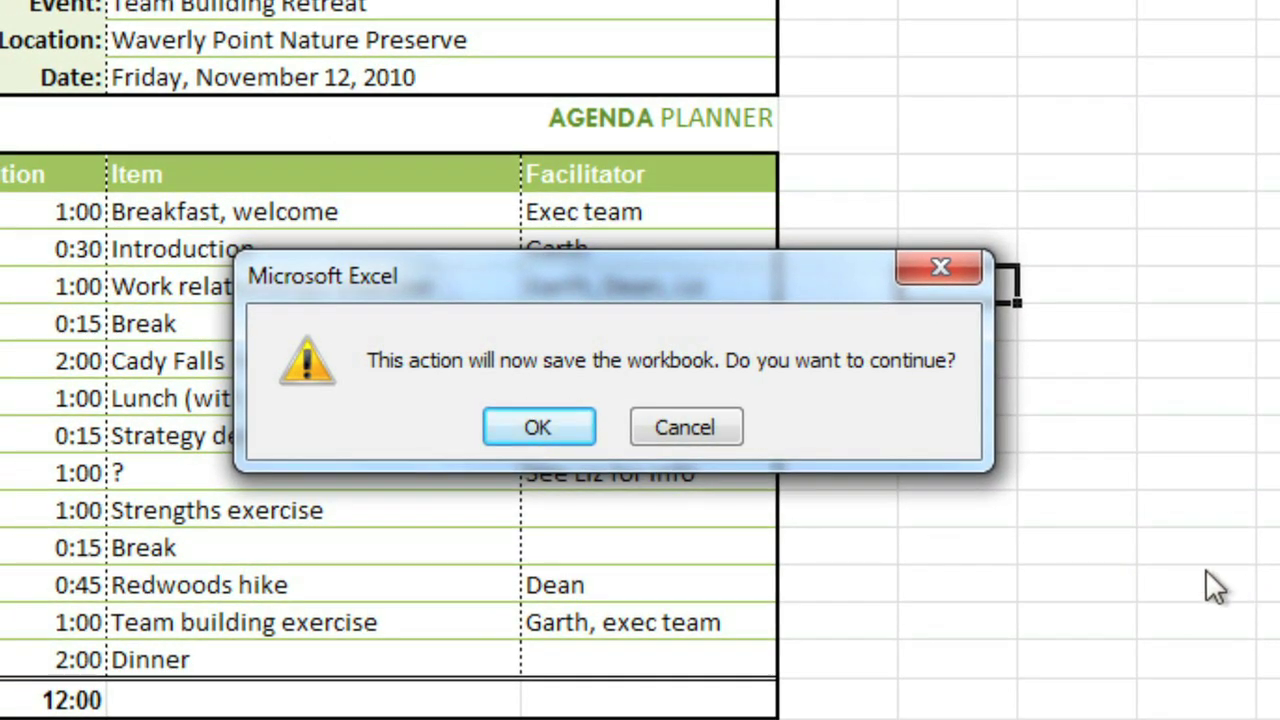
pyautogui.click(546, 438)
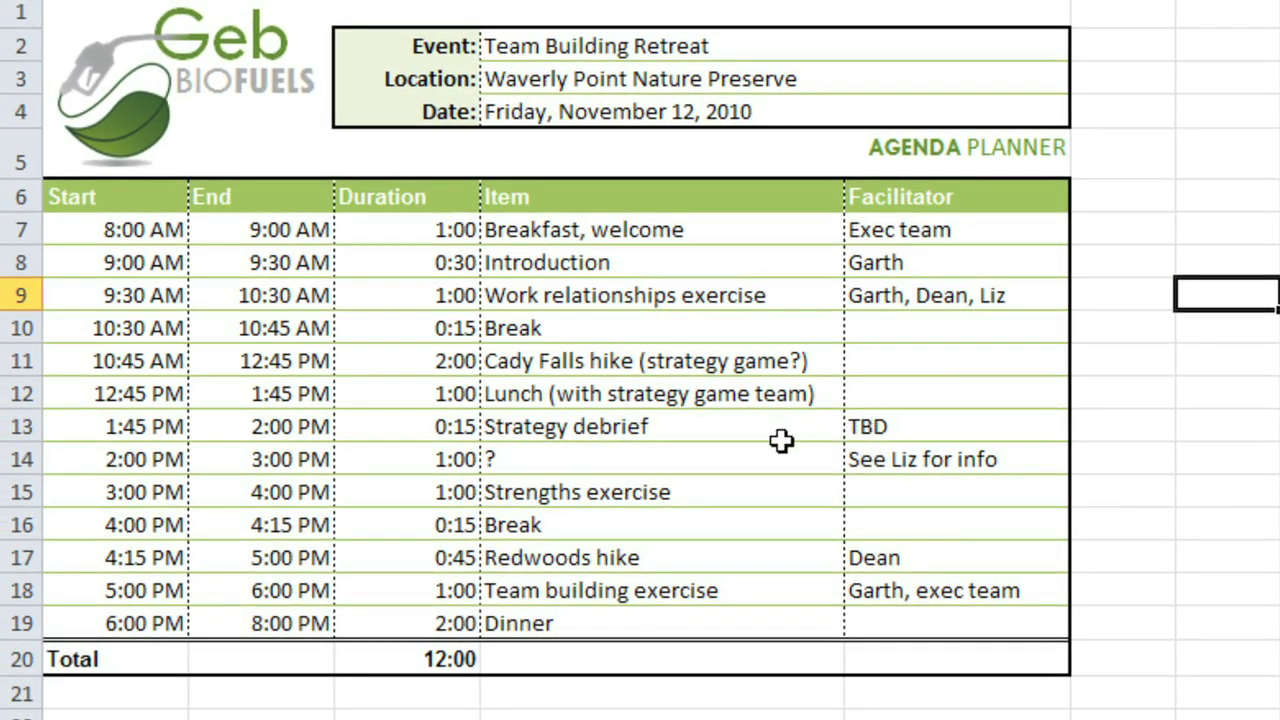
# - Replace the question mark in the 2:00 PM agenda item (D14) with "Get to know your team"
pyautogui.click(706, 458)
pyautogui.write('Get t')
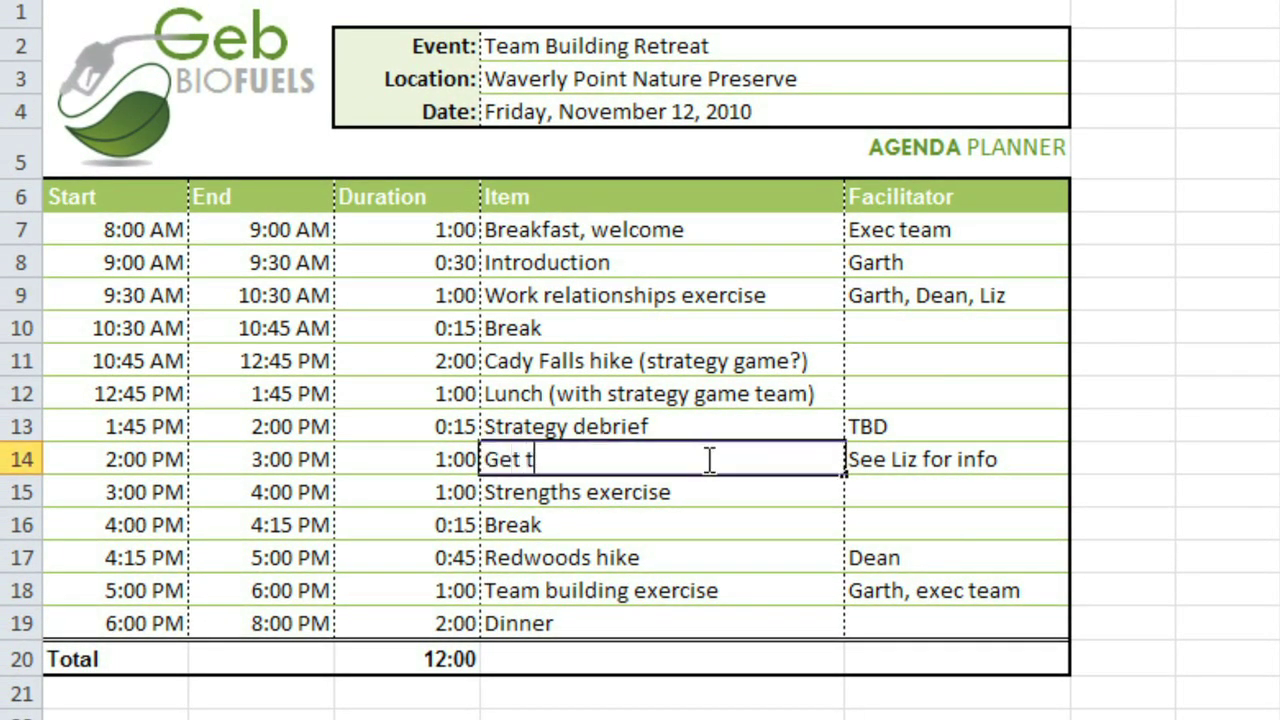
pyautogui.write('o know your team')
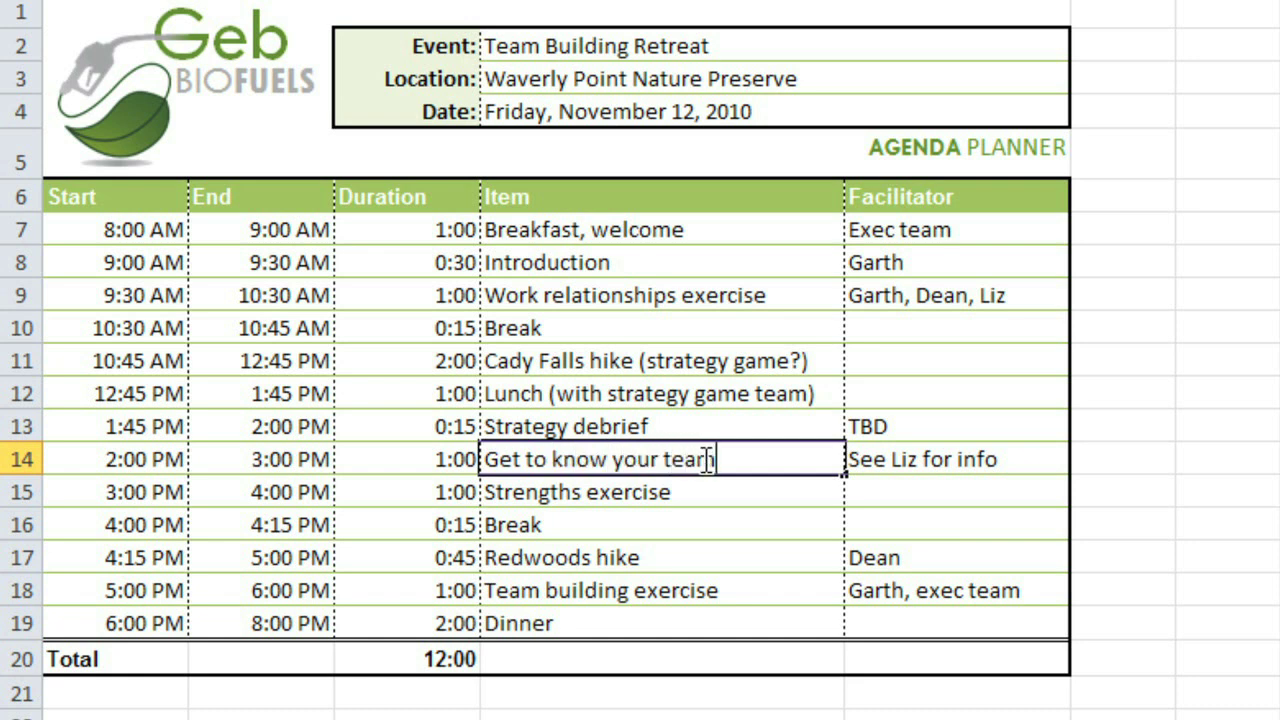
pyautogui.click(734, 560)
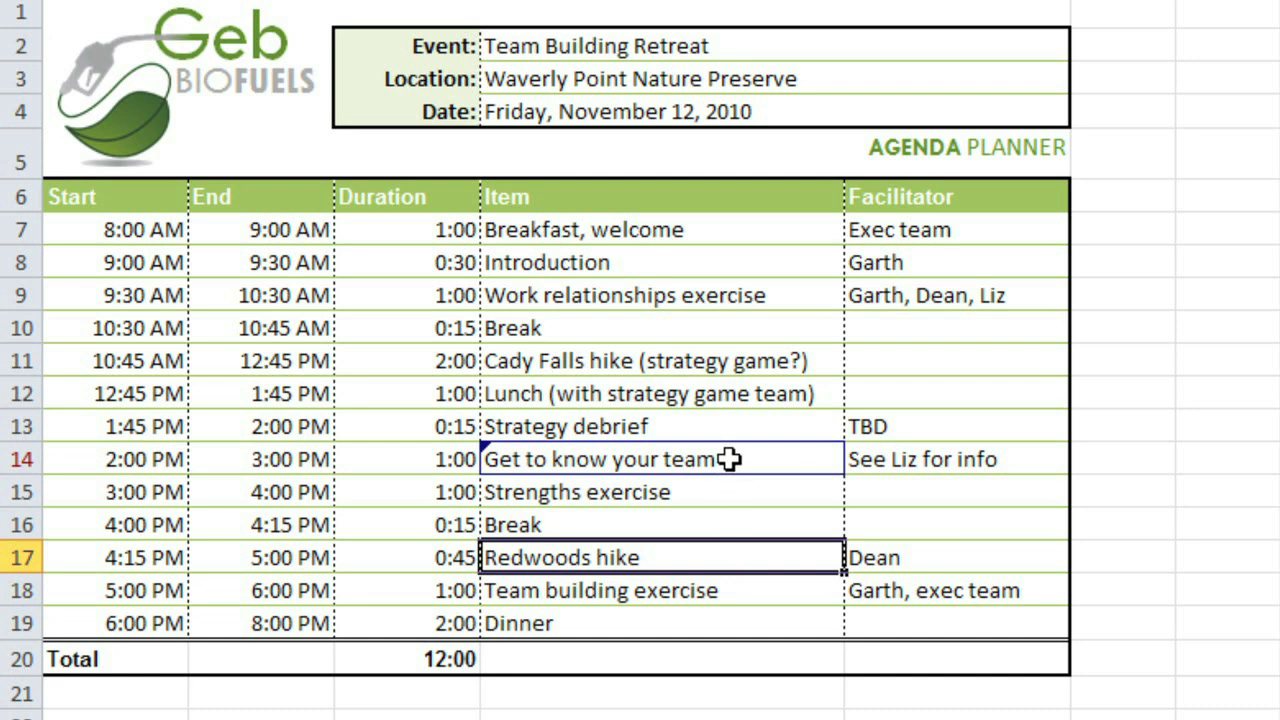
# - Save the workbook and list all tracked changes on a new sheet, keeping them highlighted on screen
pyautogui.moveTo(725, 459)
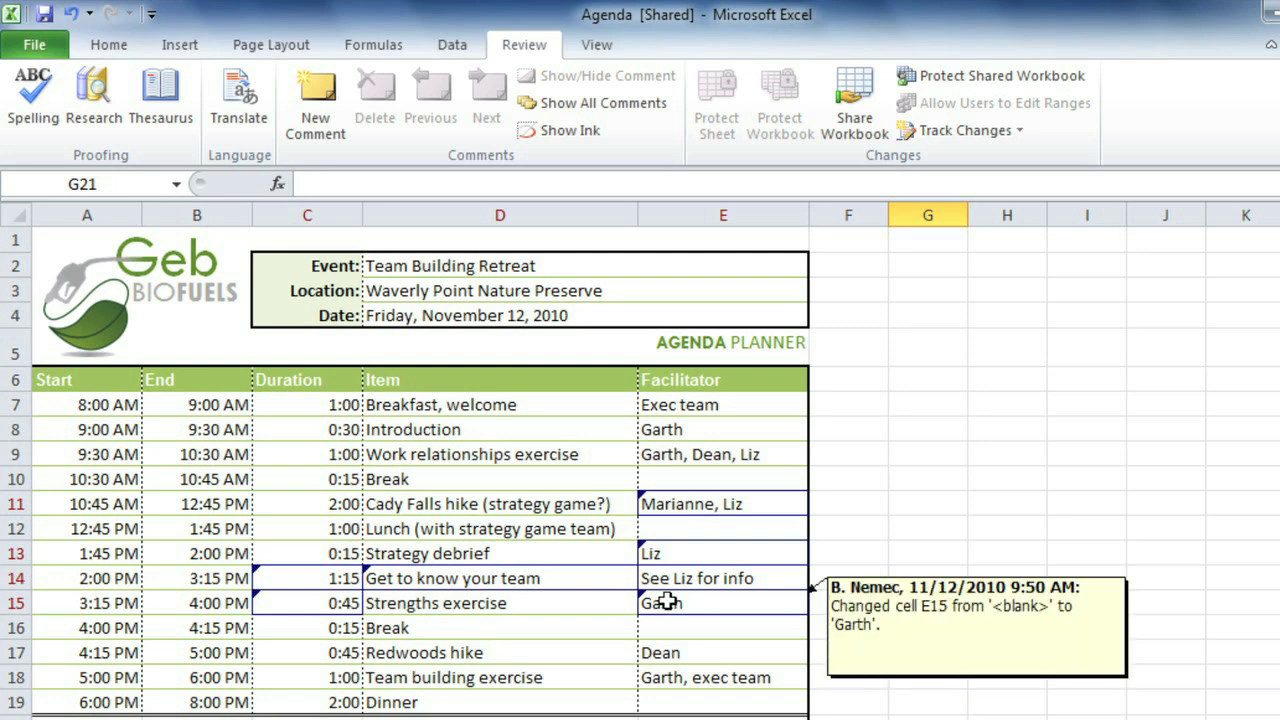
pyautogui.moveTo(666, 554)
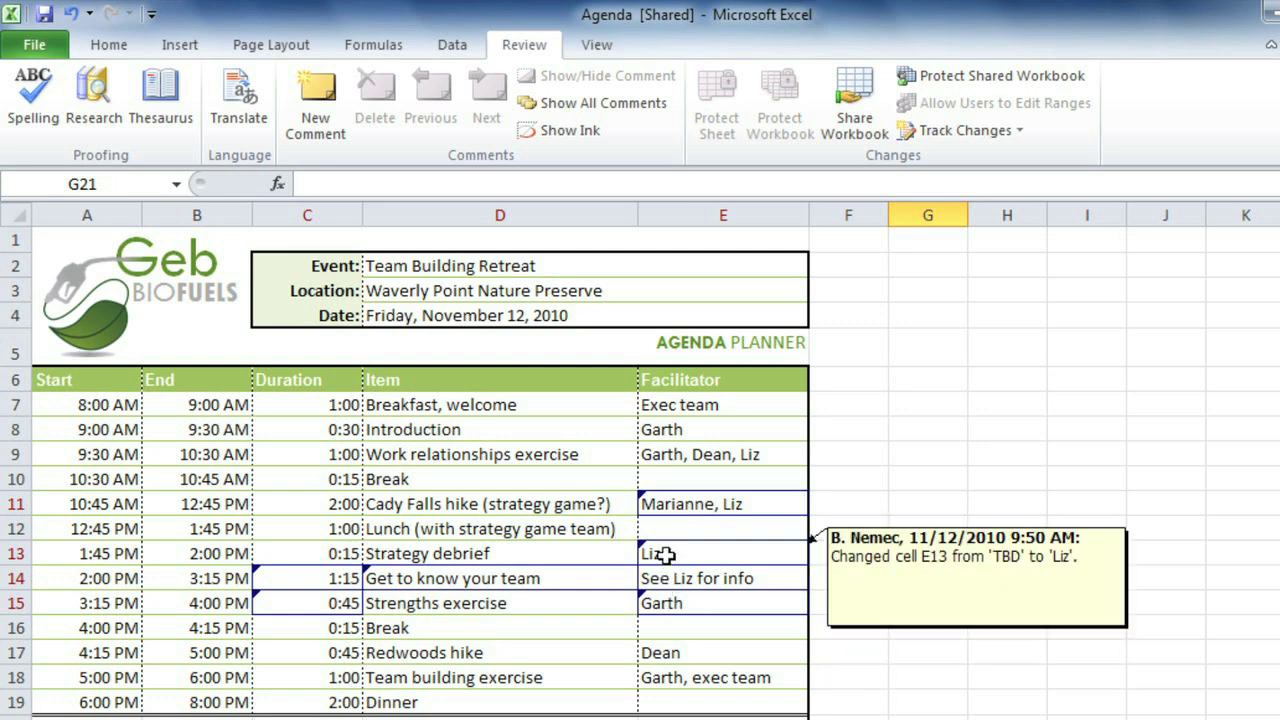
pyautogui.moveTo(664, 504)
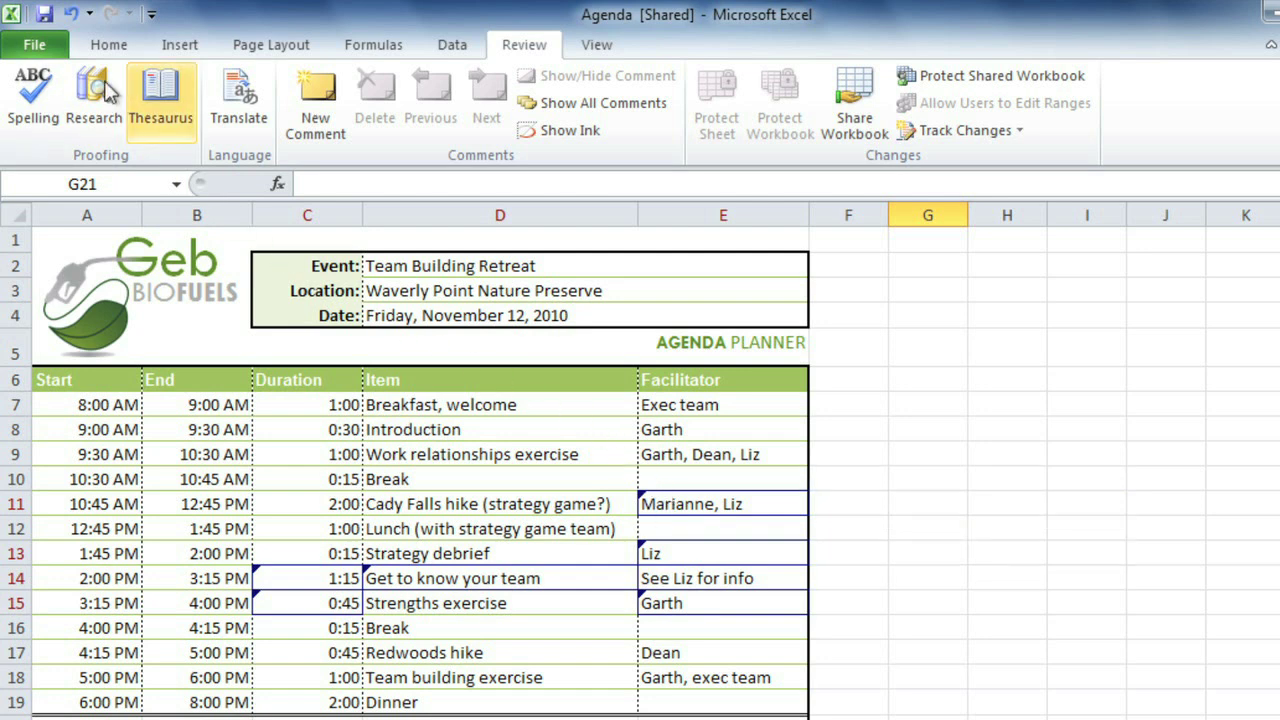
pyautogui.click(45, 15)
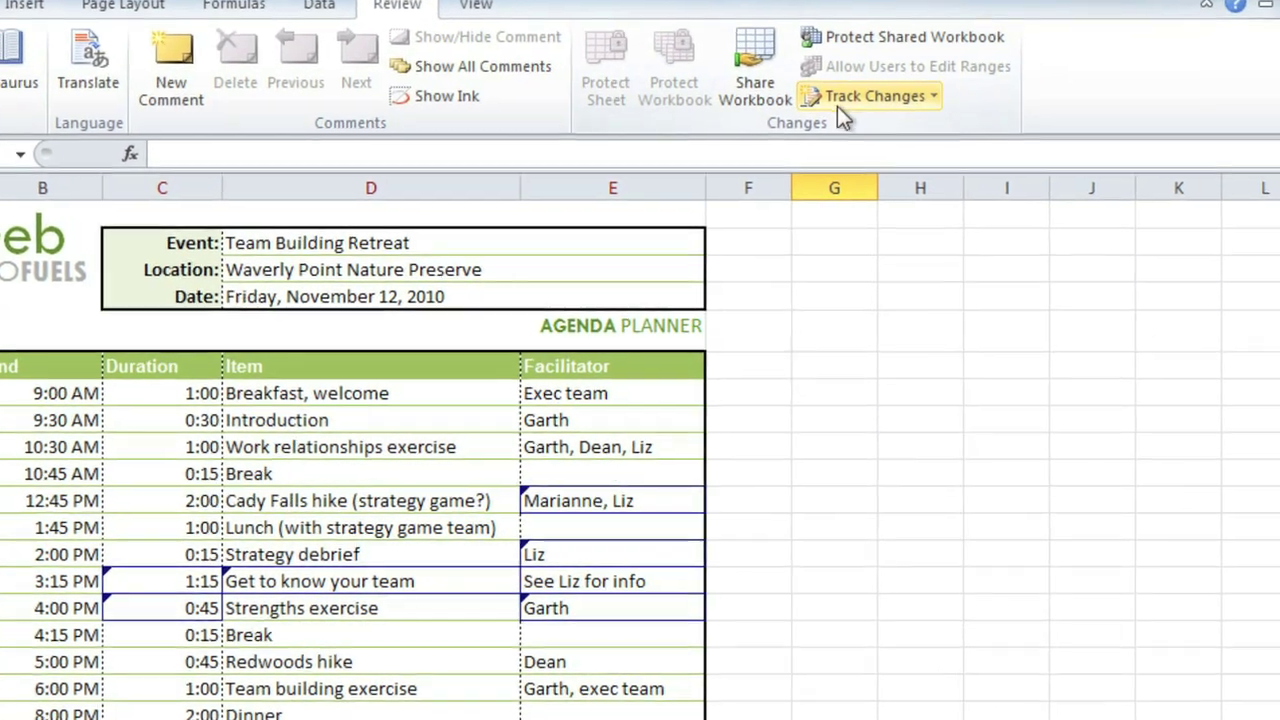
pyautogui.click(845, 98)
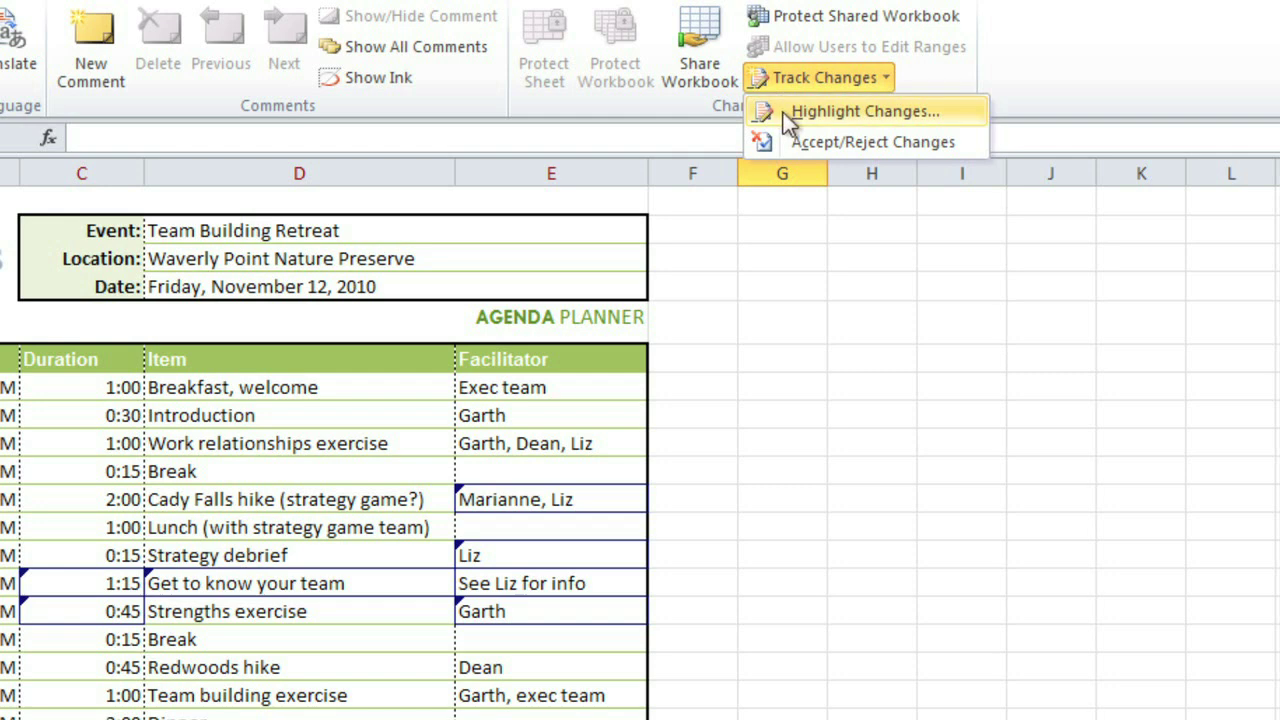
pyautogui.click(790, 115)
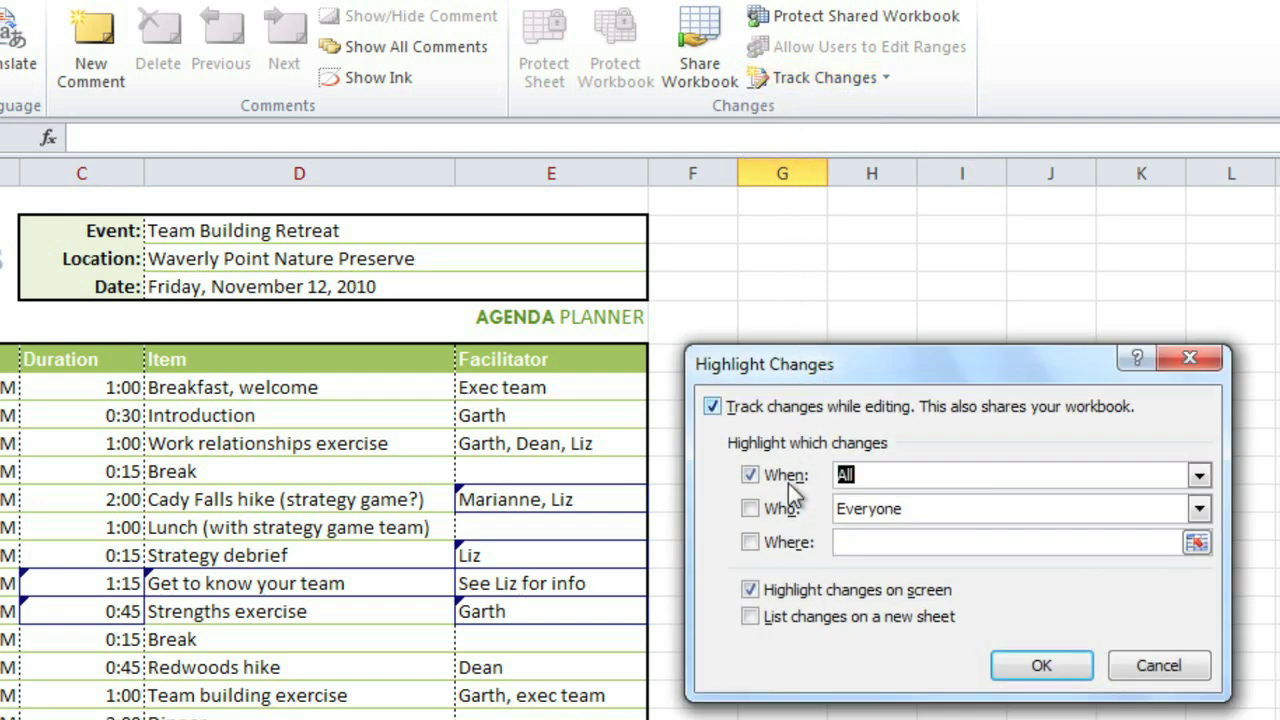
pyautogui.click(750, 618)
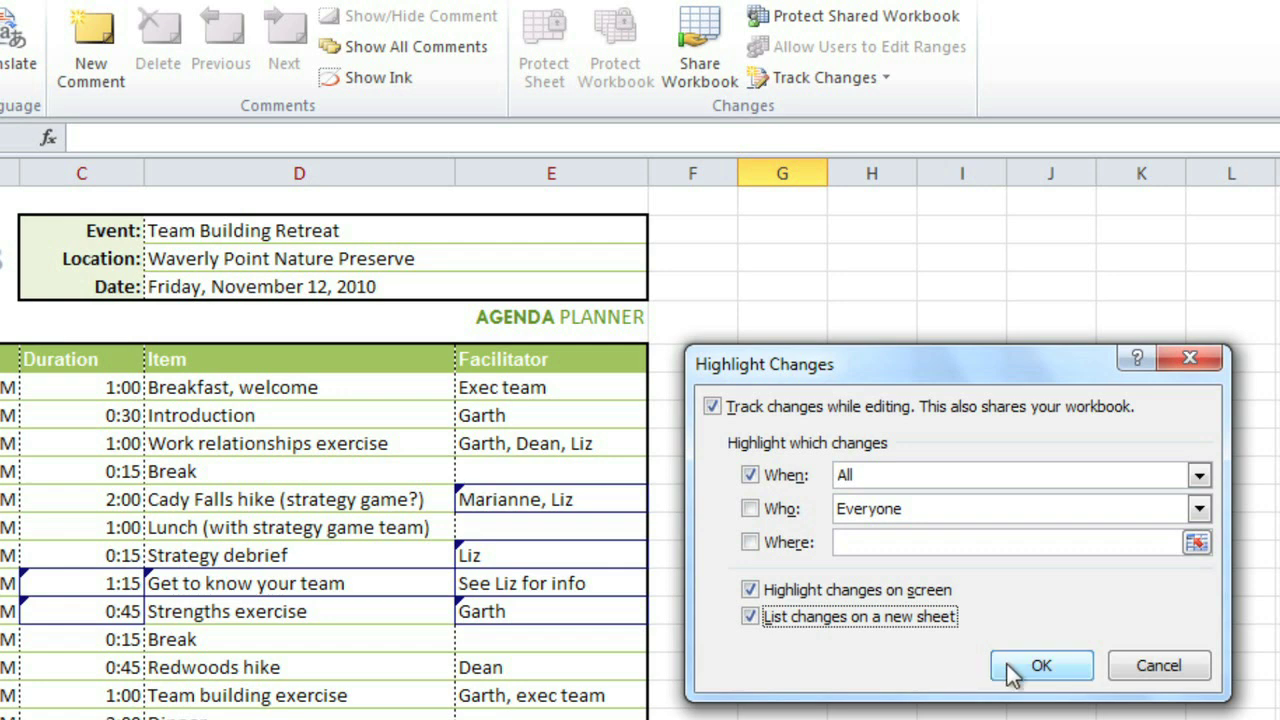
pyautogui.click(1040, 666)
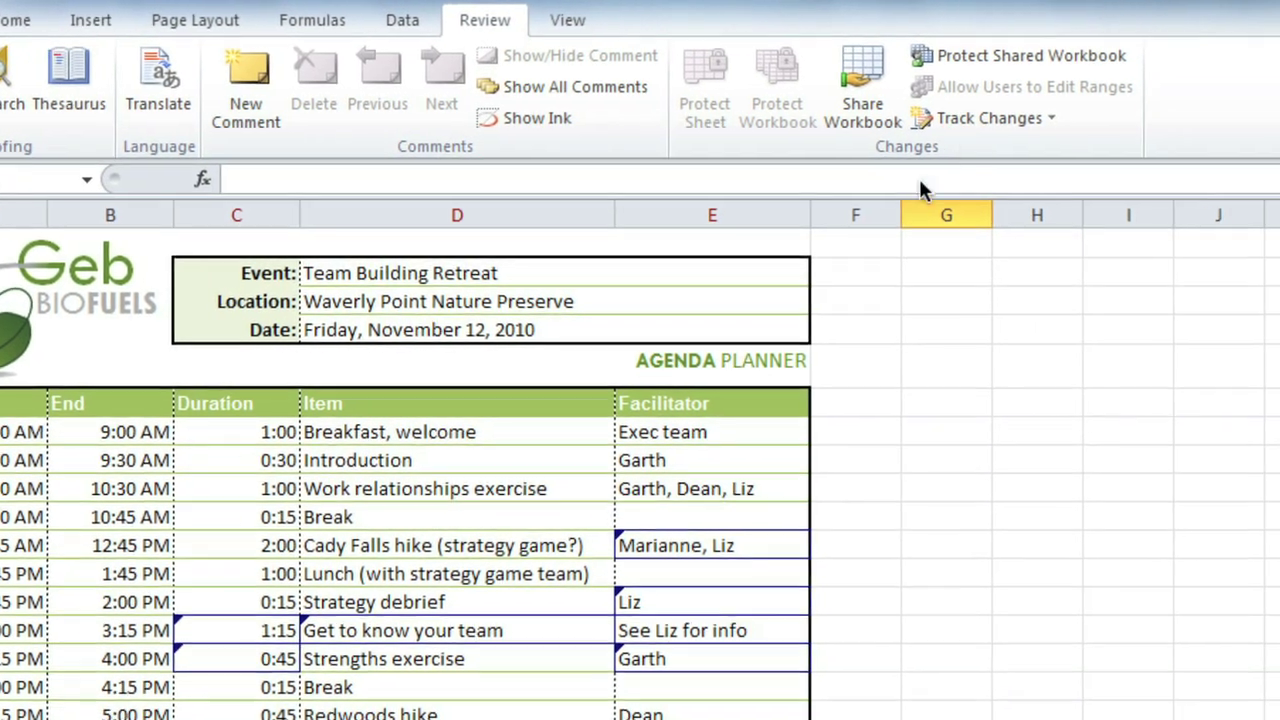
# - Review the tracked changes that are not yet reviewed and accept all of them at once
pyautogui.click(975, 119)
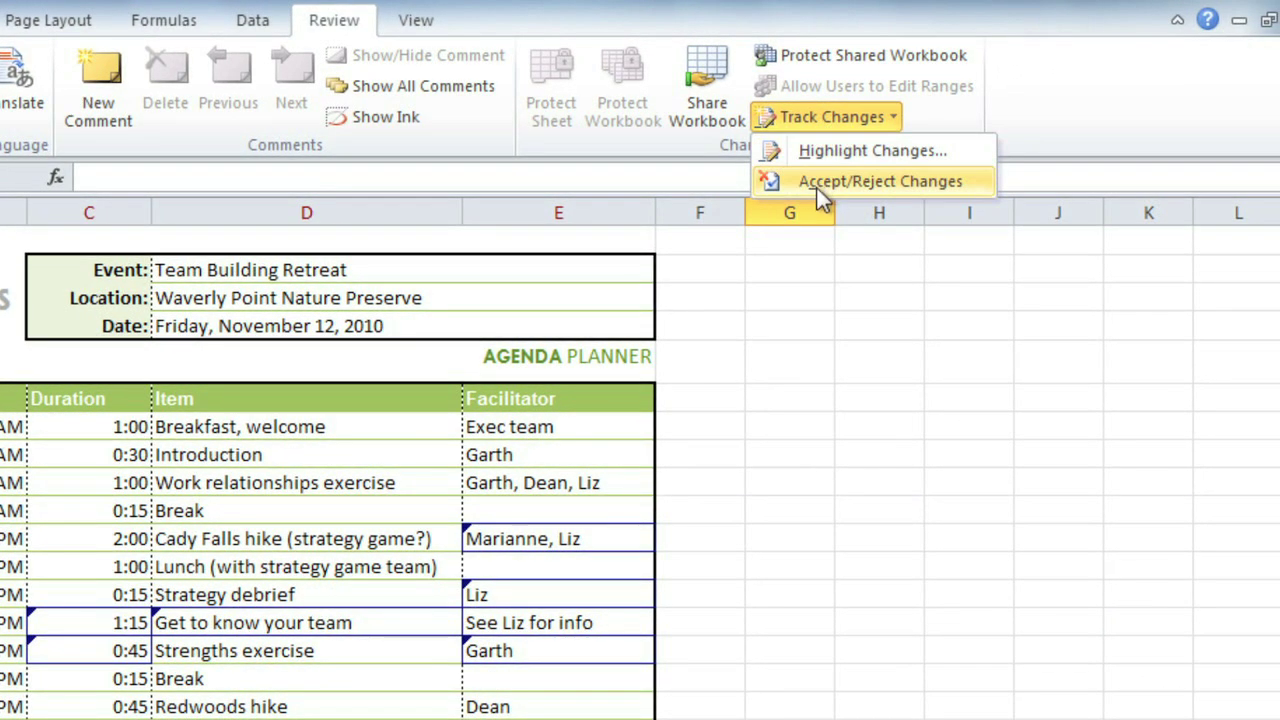
pyautogui.click(816, 187)
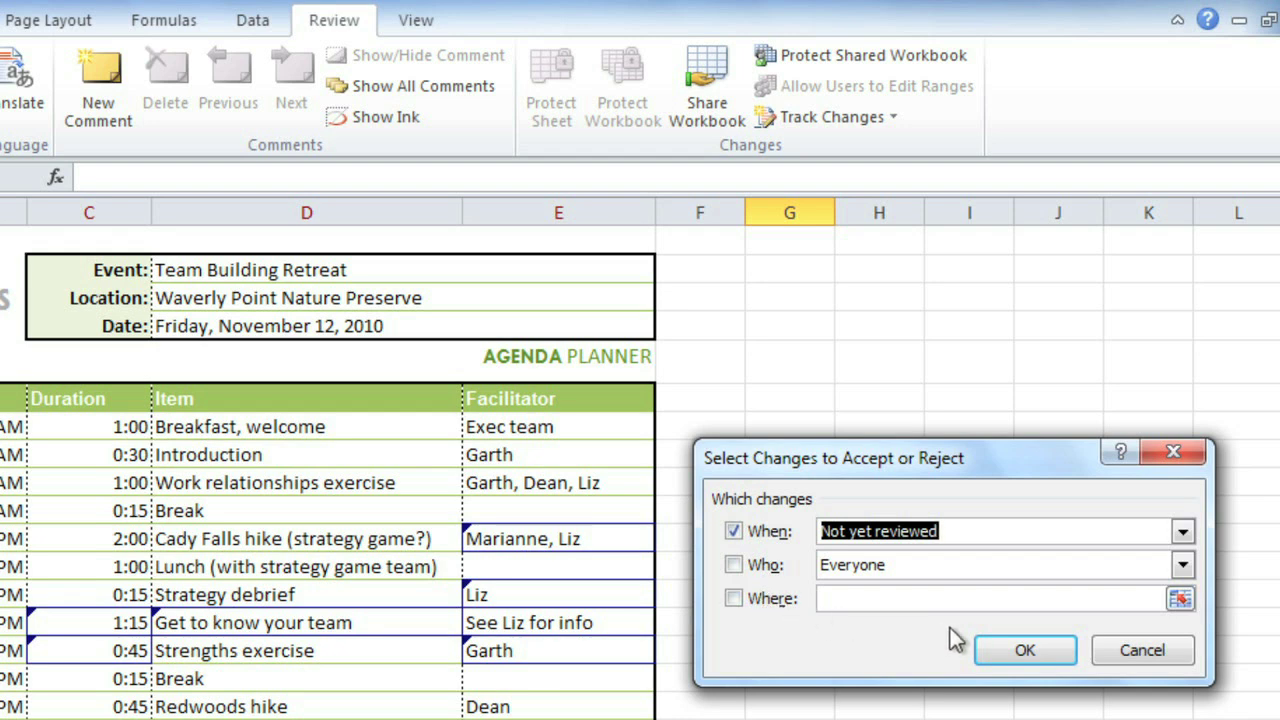
pyautogui.click(992, 648)
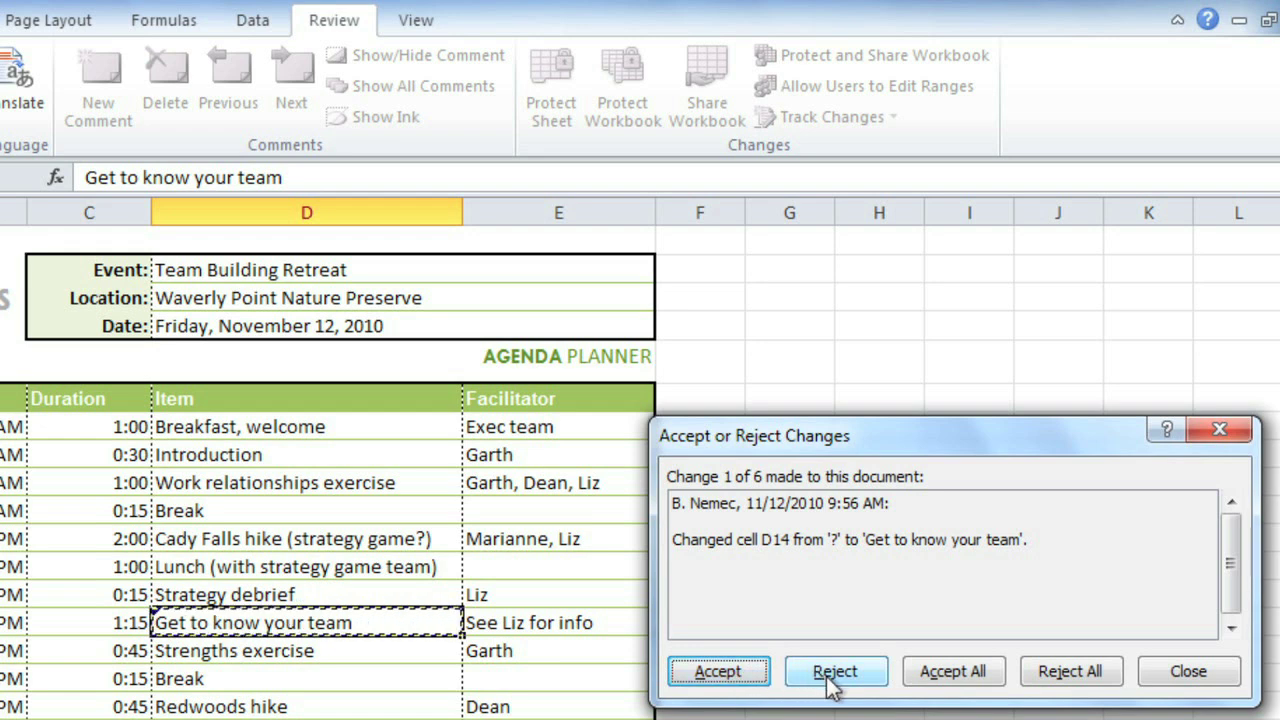
pyautogui.click(930, 683)
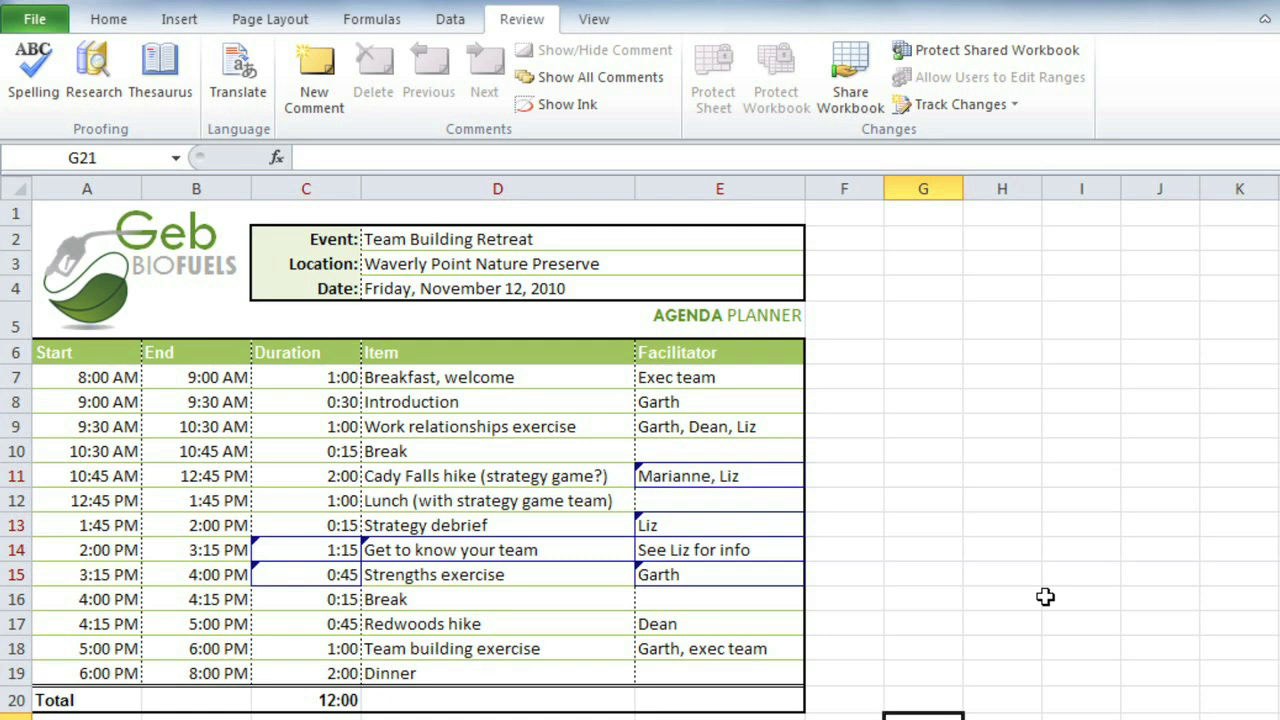
# - Add the comment "How many miles is the hike?" to the Redwoods hike duration in cell C17
pyautogui.click(314, 623)
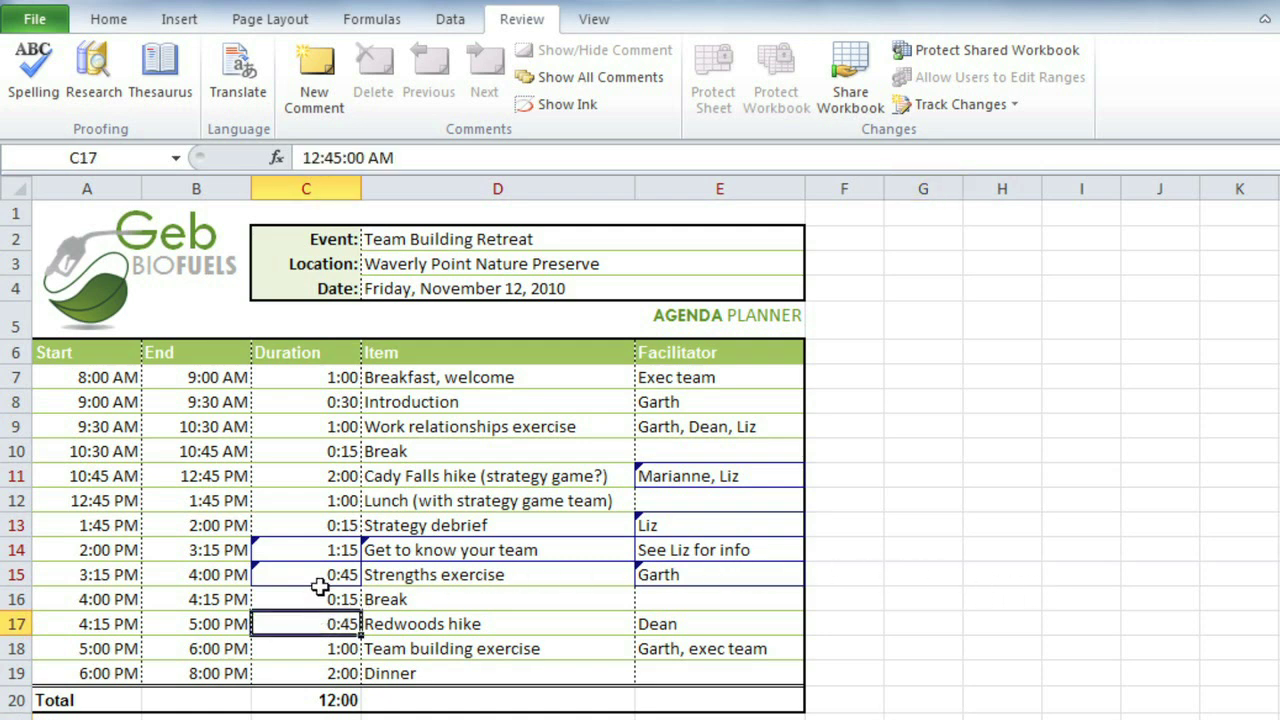
pyautogui.click(316, 66)
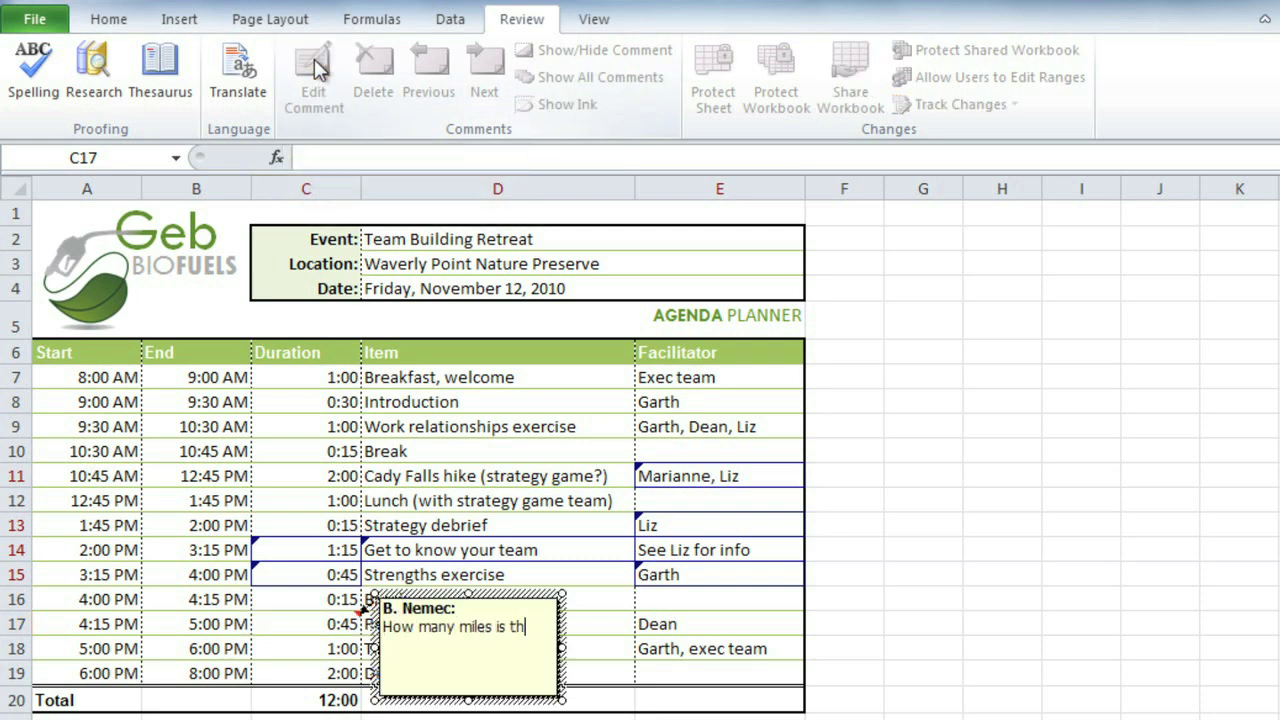
pyautogui.write('How many miles is the hike')
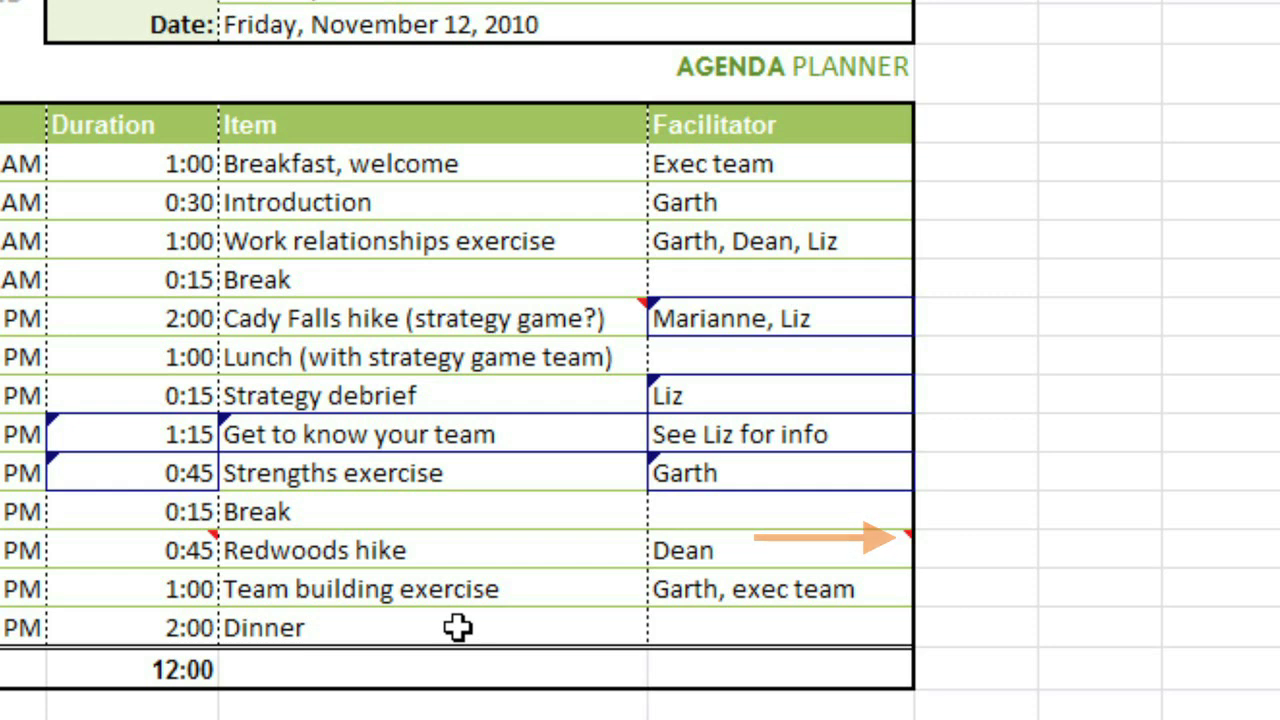
# - Show all comments on the agenda worksheet at the same time
pyautogui.moveTo(683, 550)
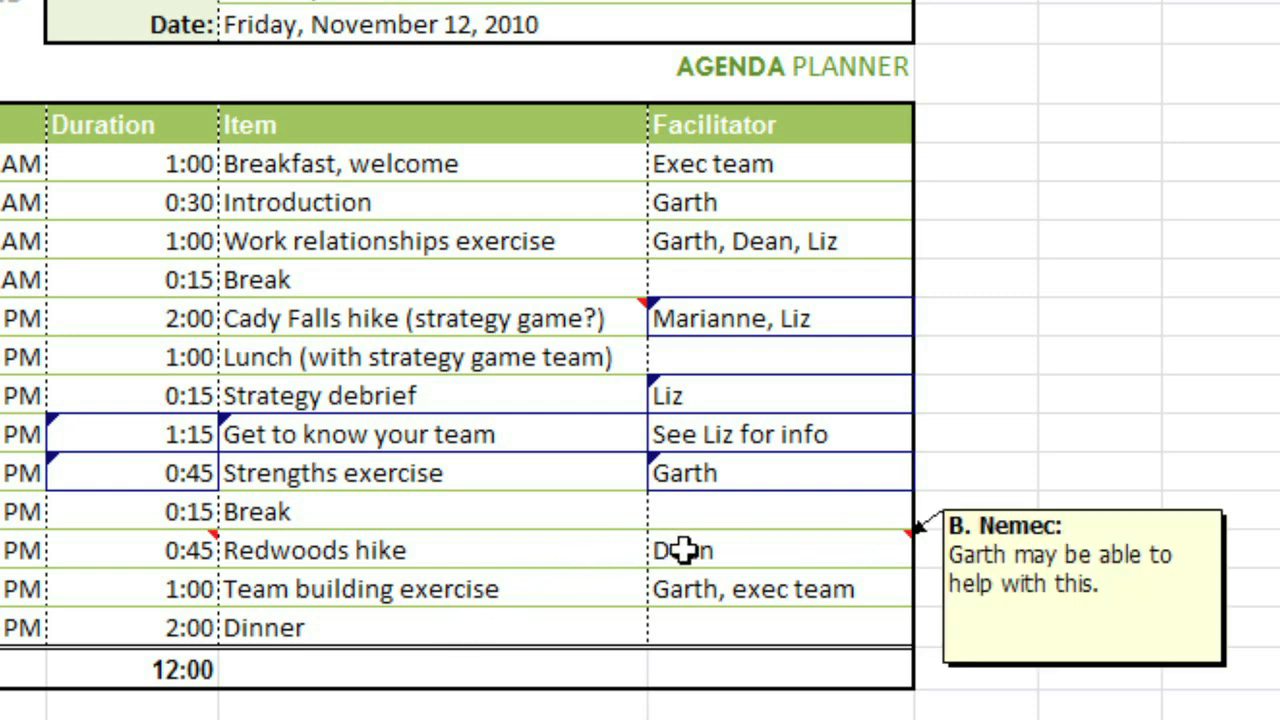
pyautogui.moveTo(517, 323)
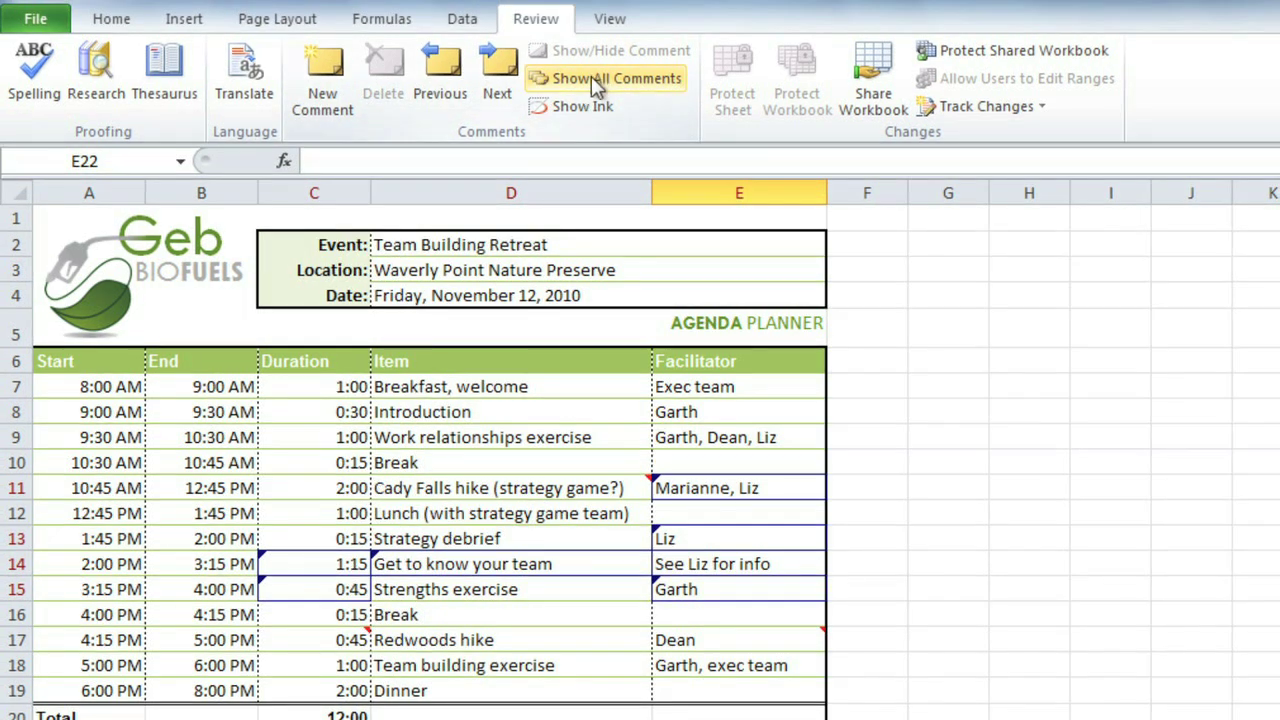
pyautogui.click(596, 80)
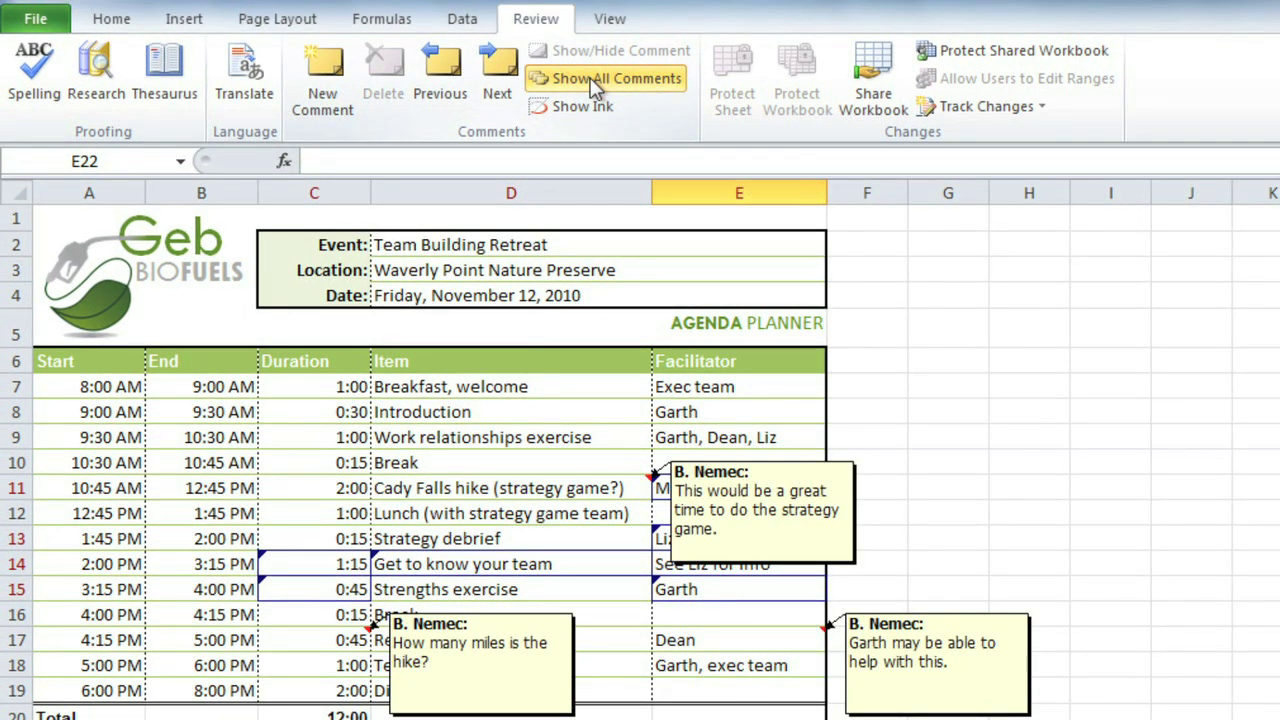
# - Extend the comment on the Redwoods hike duration (C17) with "We should make sure to allow enough time."
pyautogui.click(318, 640)
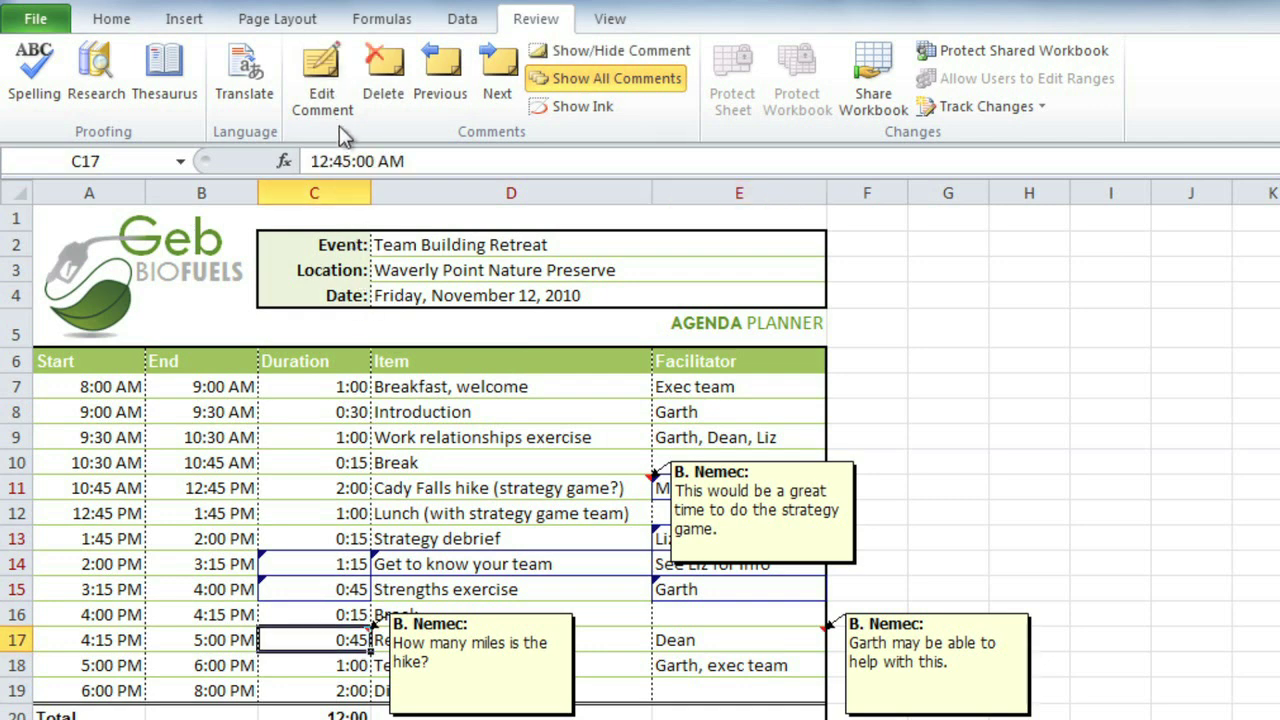
pyautogui.click(322, 95)
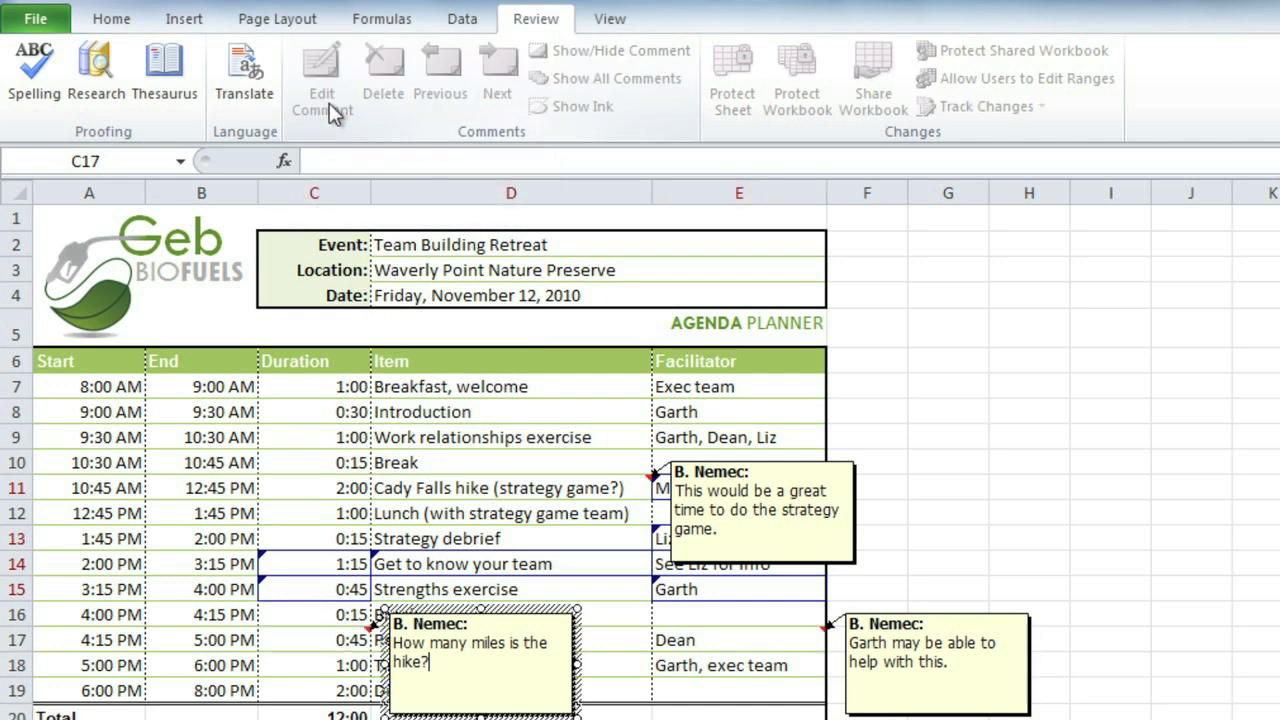
pyautogui.write('We should ')
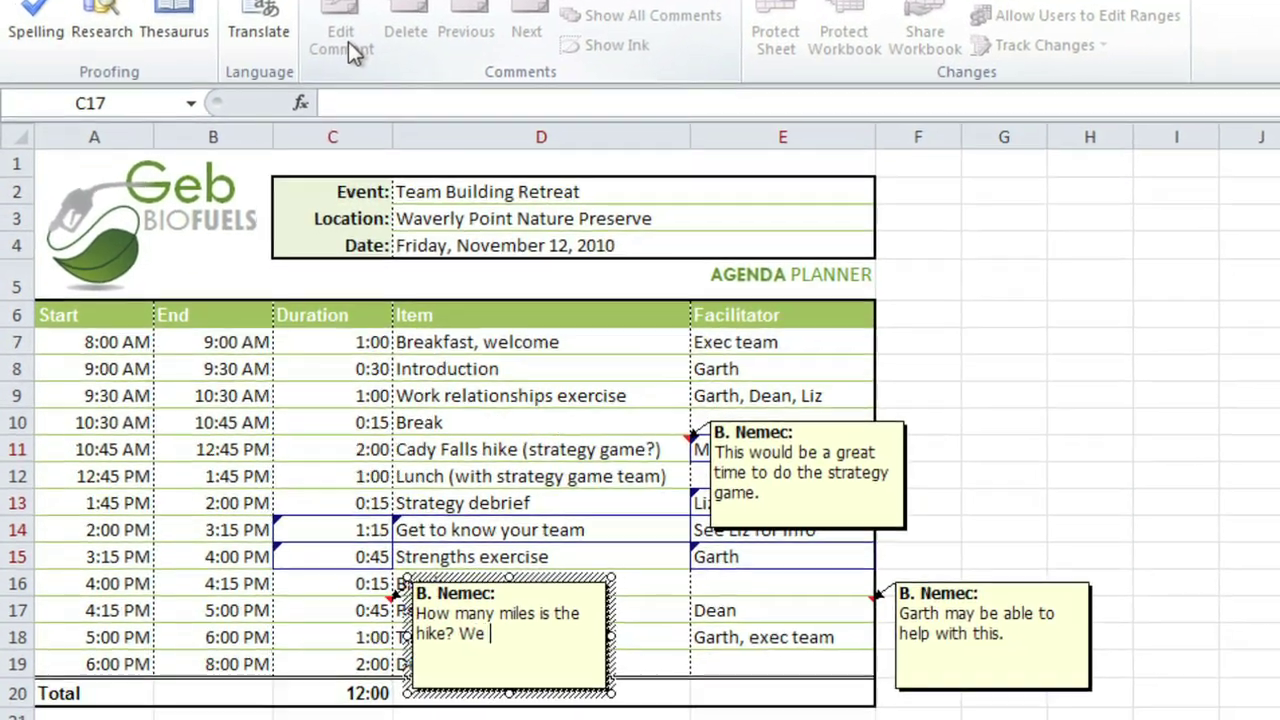
pyautogui.write('make sure to allow eno')
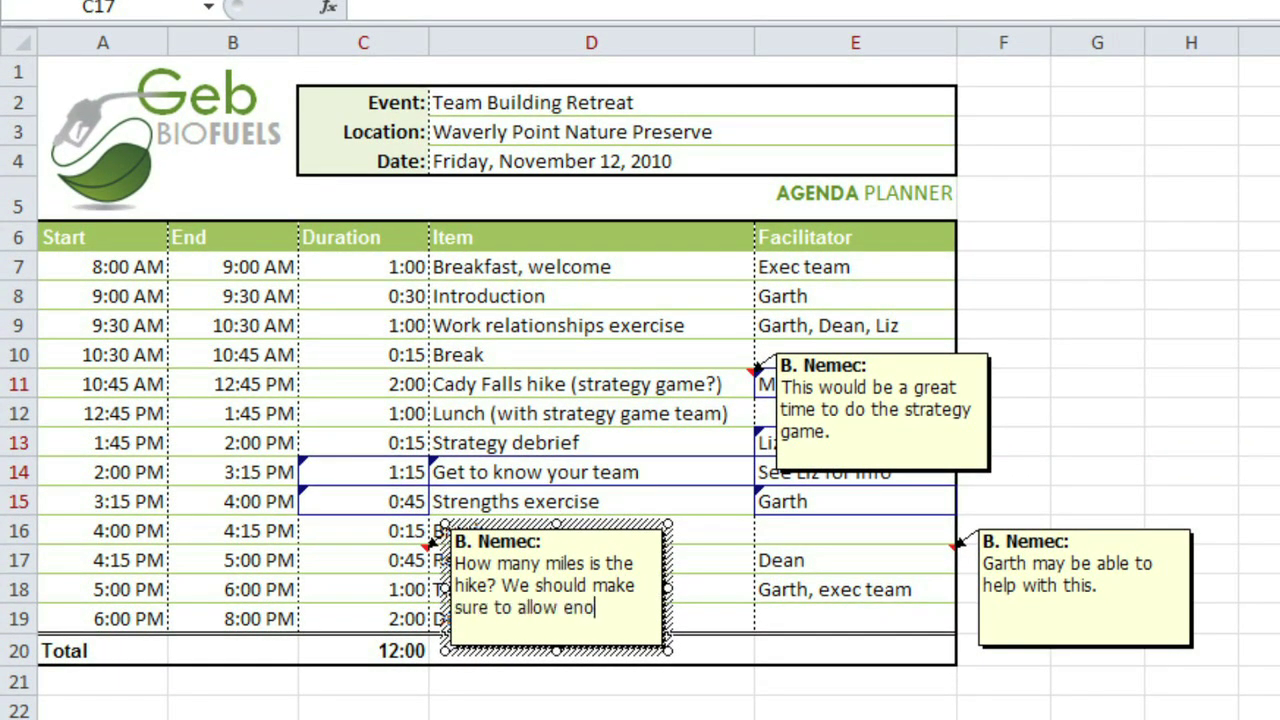
pyautogui.write('ugh time.')
pyautogui.click(344, 531)
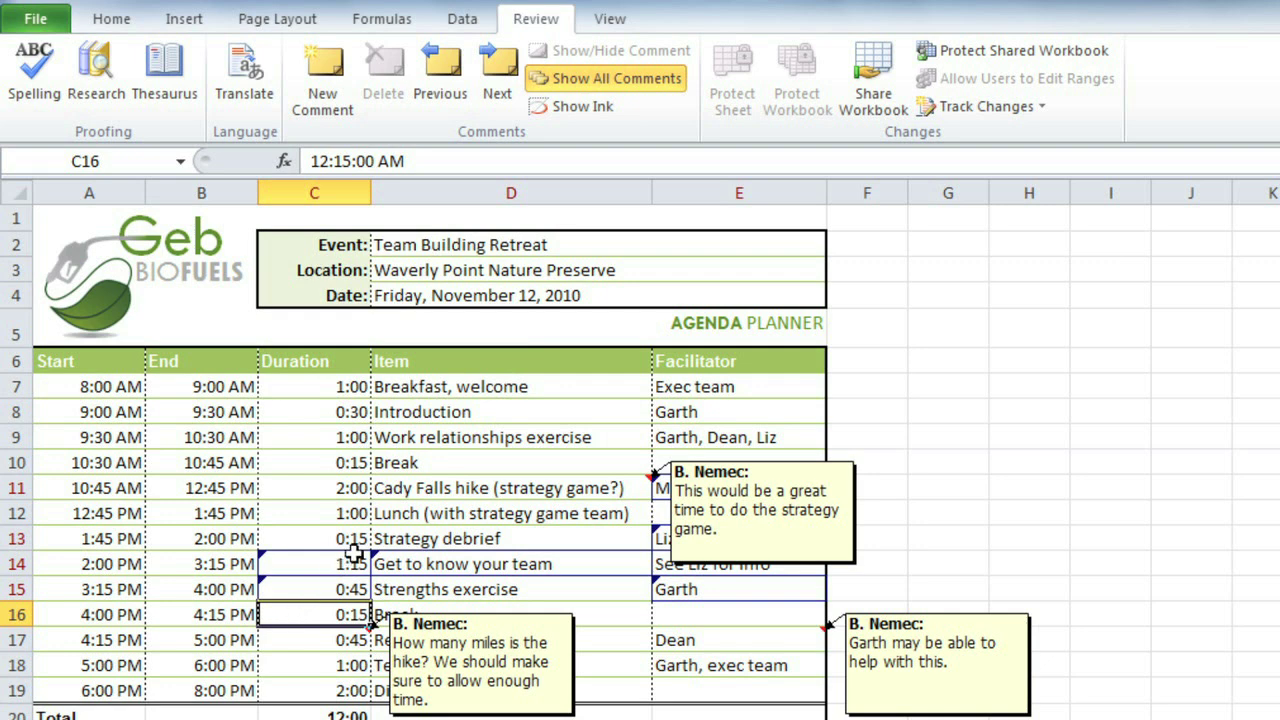
# - Delete the comments on the Cady Falls hike item (D11) and the Redwoods hike facilitator (E17)
pyautogui.click(413, 488)
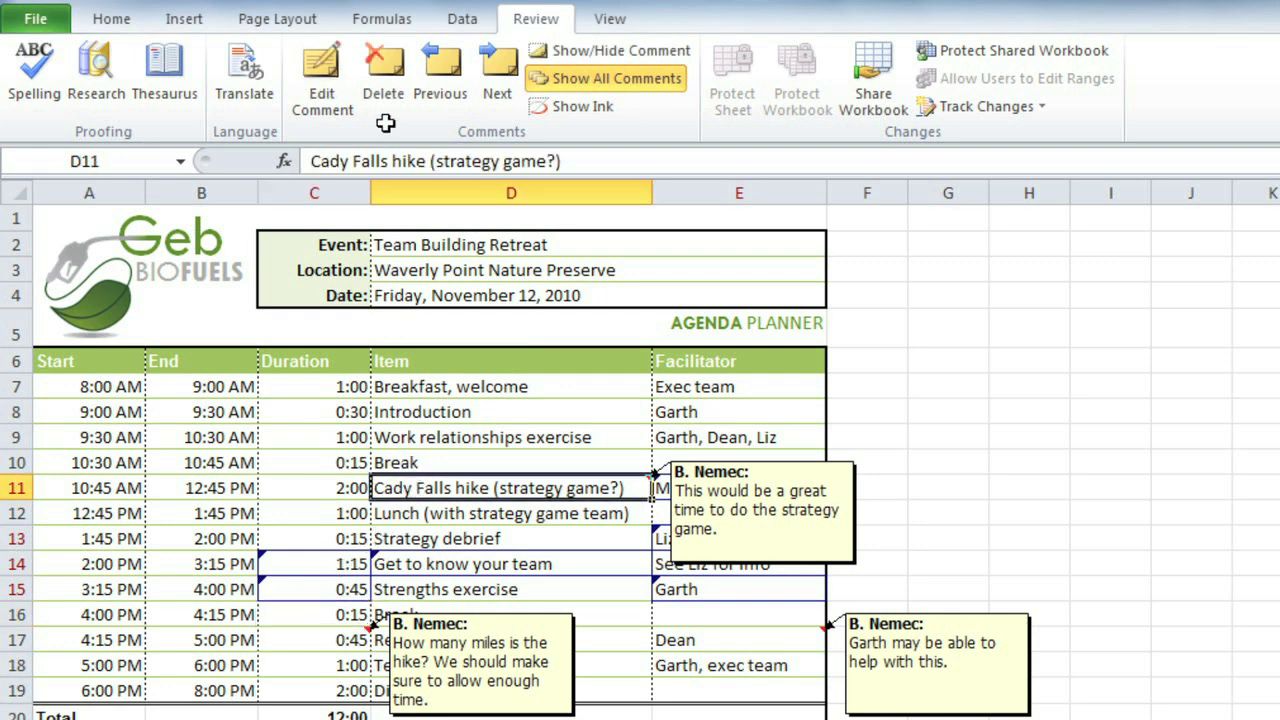
pyautogui.click(378, 63)
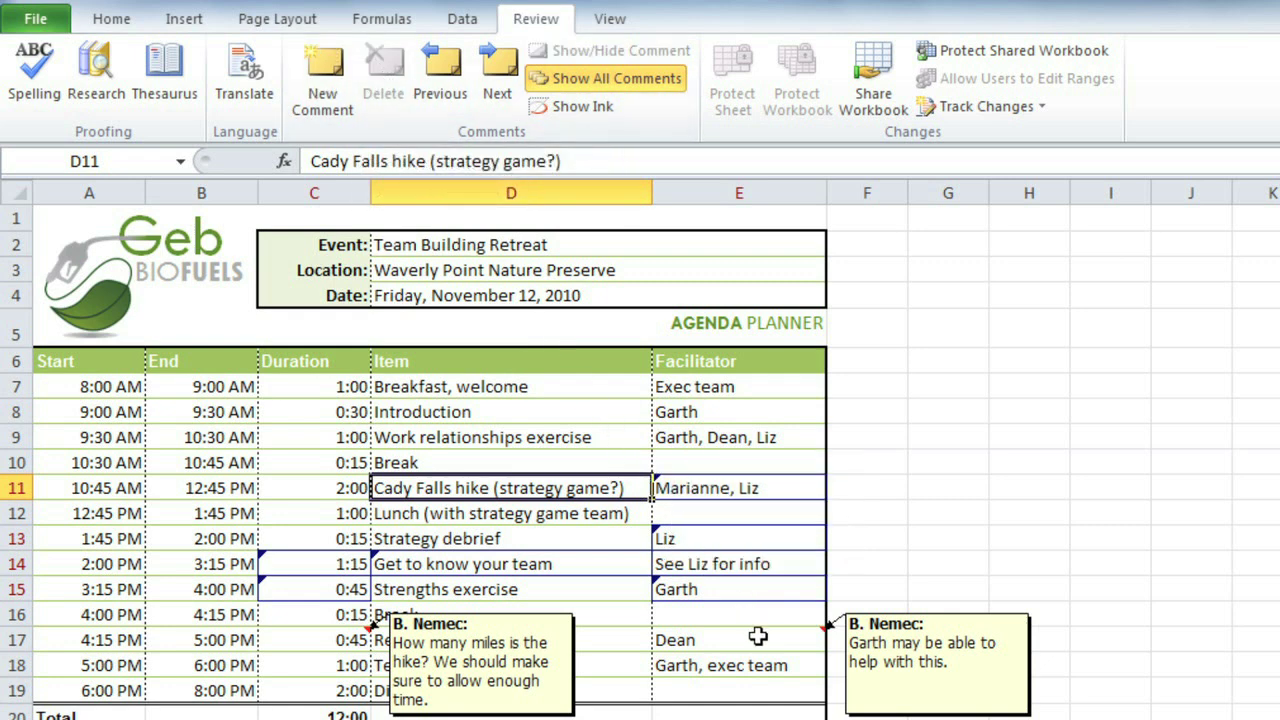
pyautogui.click(757, 637)
pyautogui.click(396, 88)
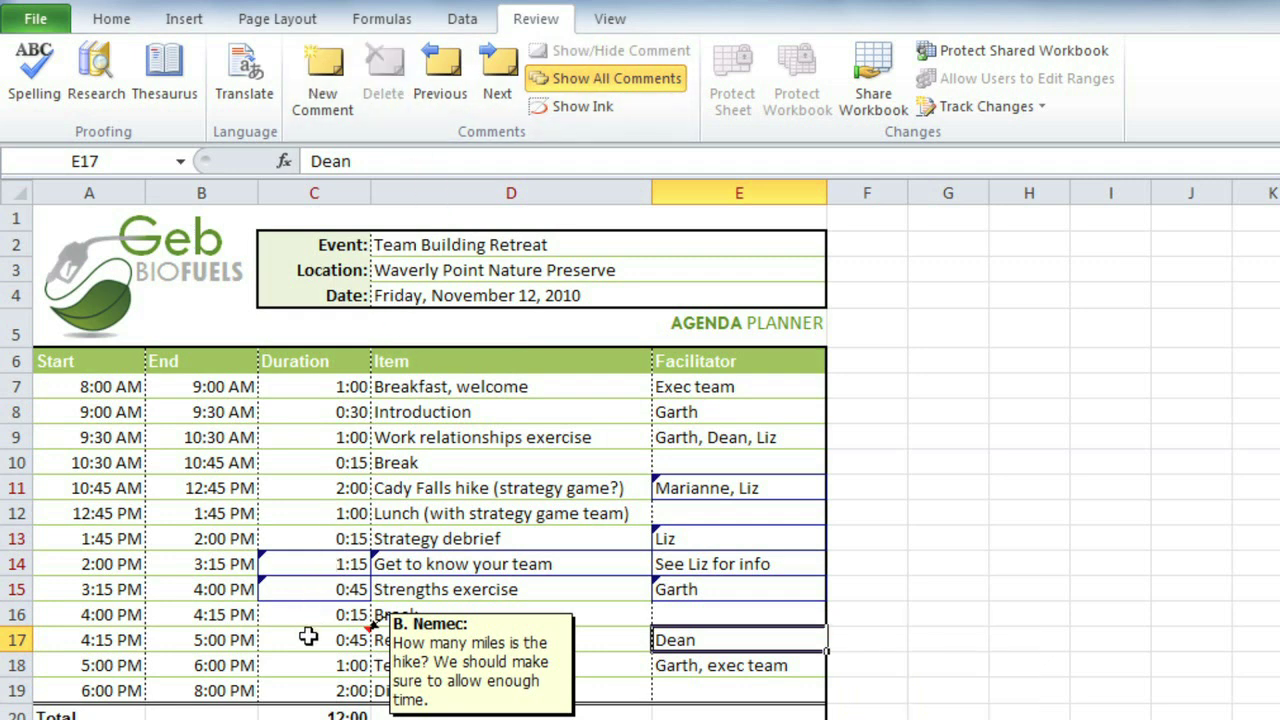
# - Delete the remaining comment on the Redwoods hike duration (C17)
pyautogui.click(307, 637)
pyautogui.click(381, 75)
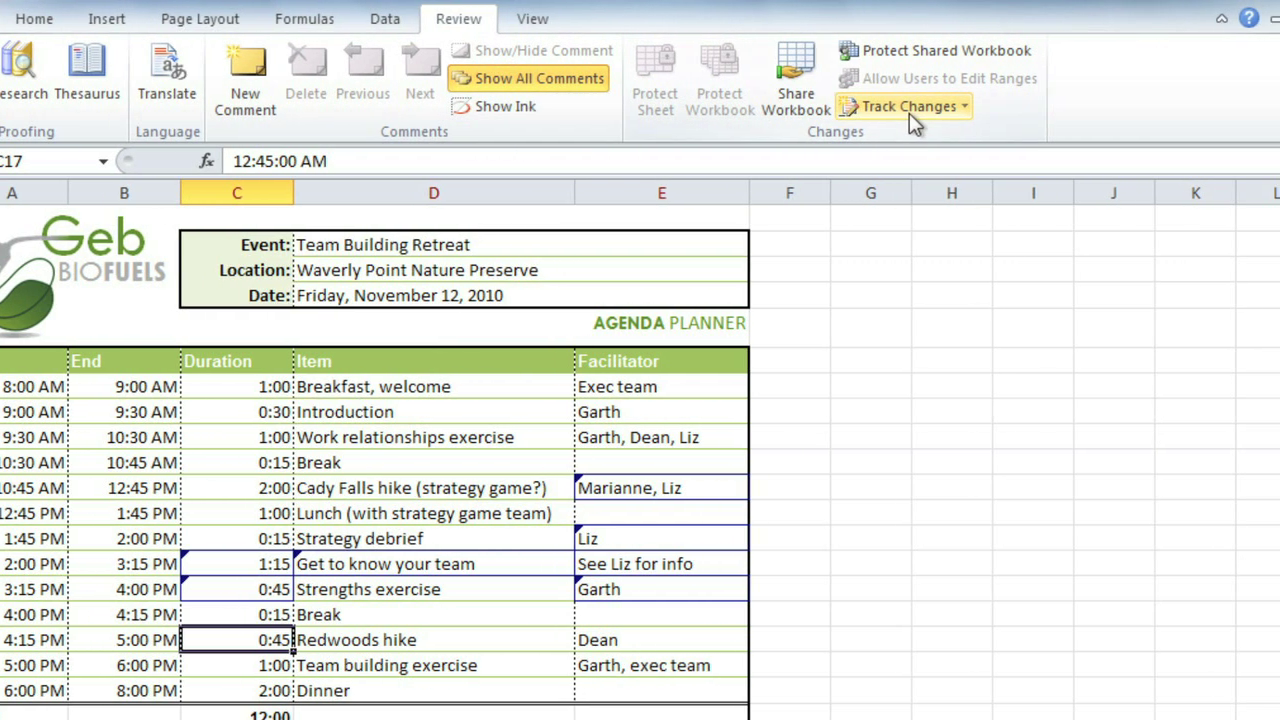
# - Turn off tracking changes while editing and remove the agenda workbook from shared use
pyautogui.click(909, 113)
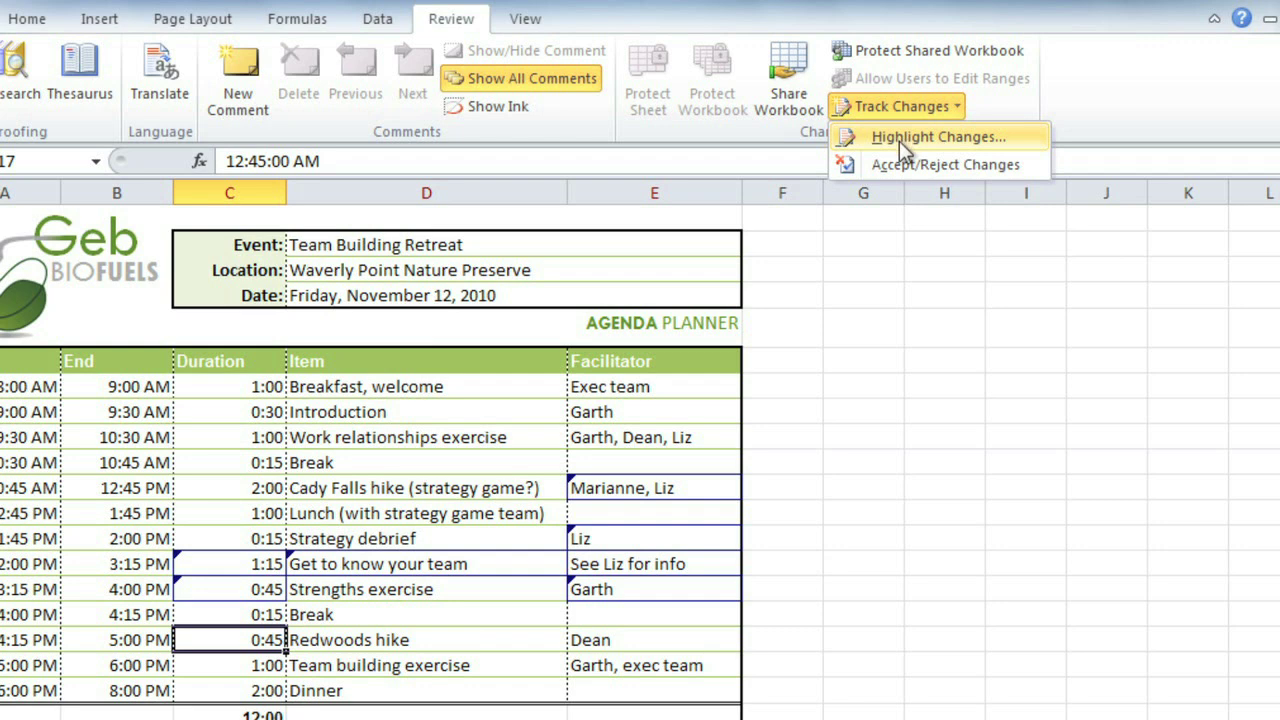
pyautogui.click(899, 139)
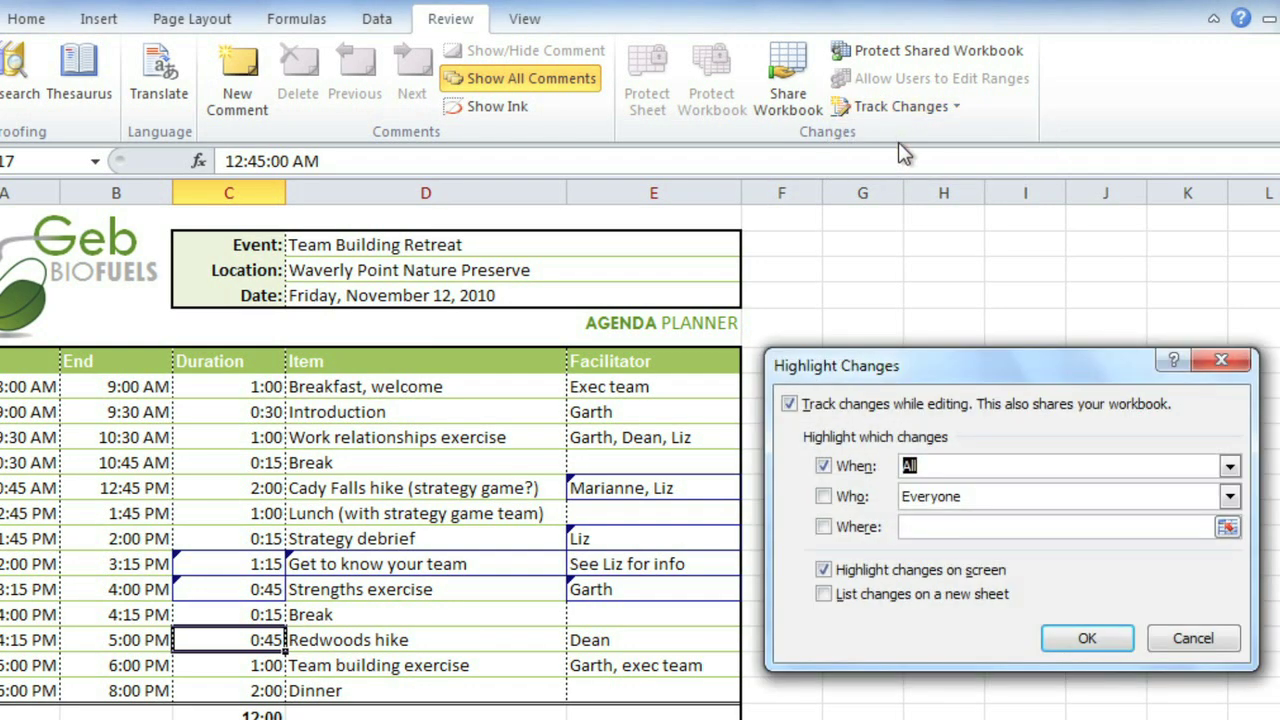
pyautogui.click(790, 405)
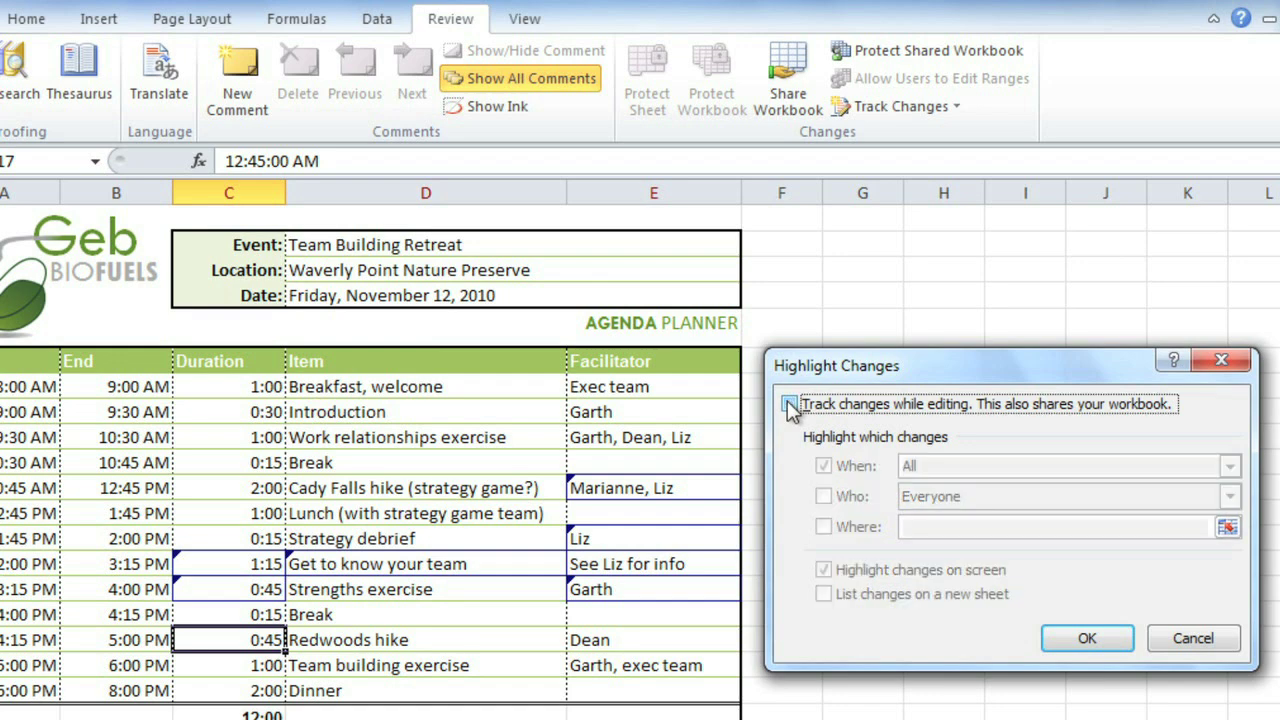
pyautogui.click(1072, 640)
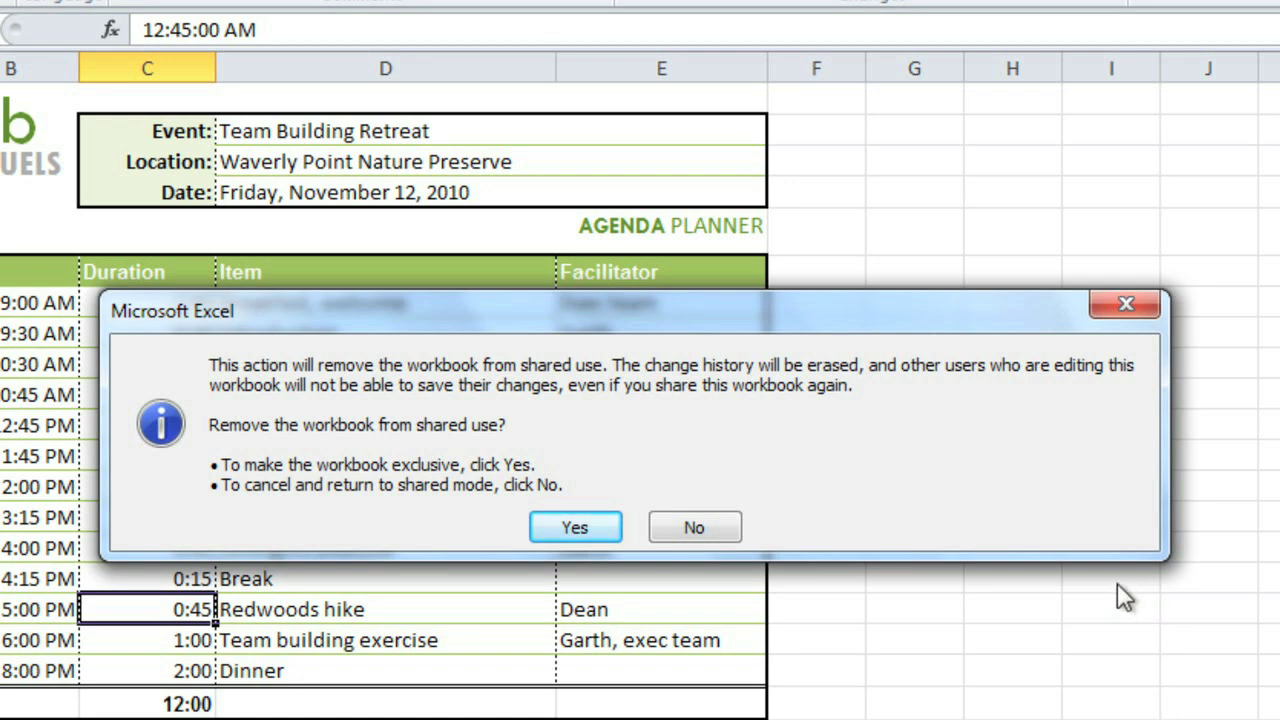
pyautogui.click(574, 530)
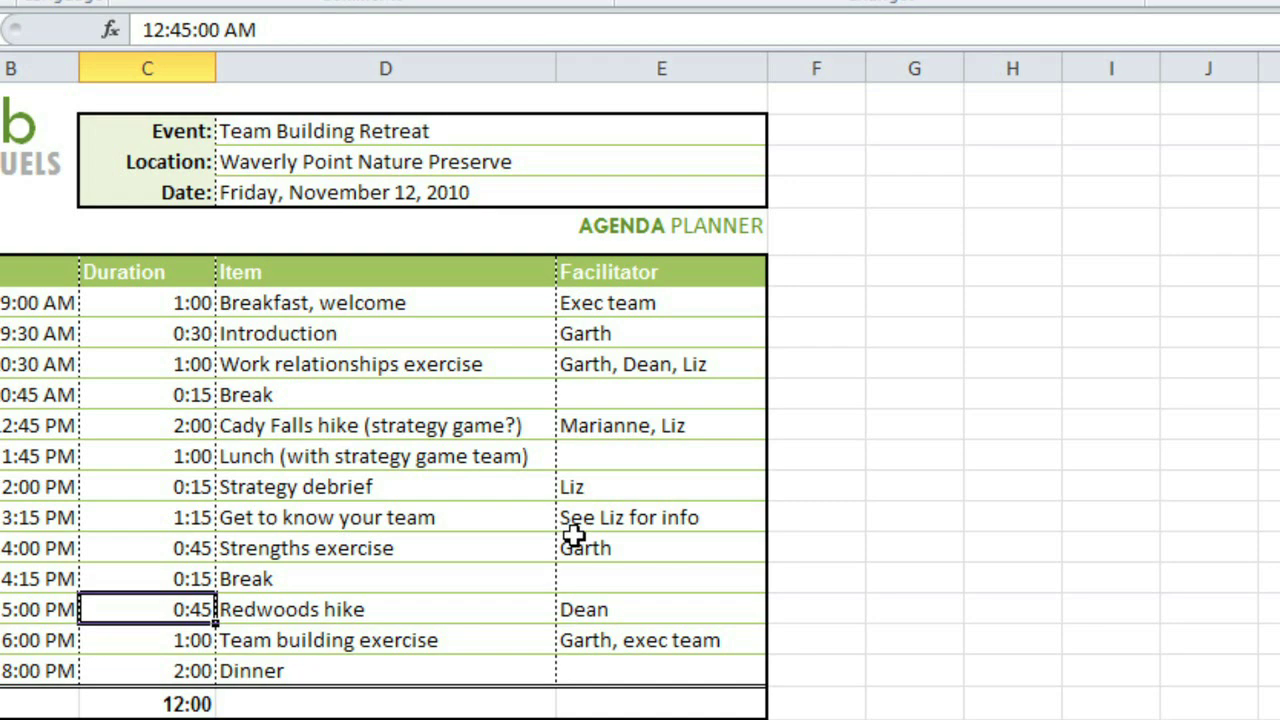